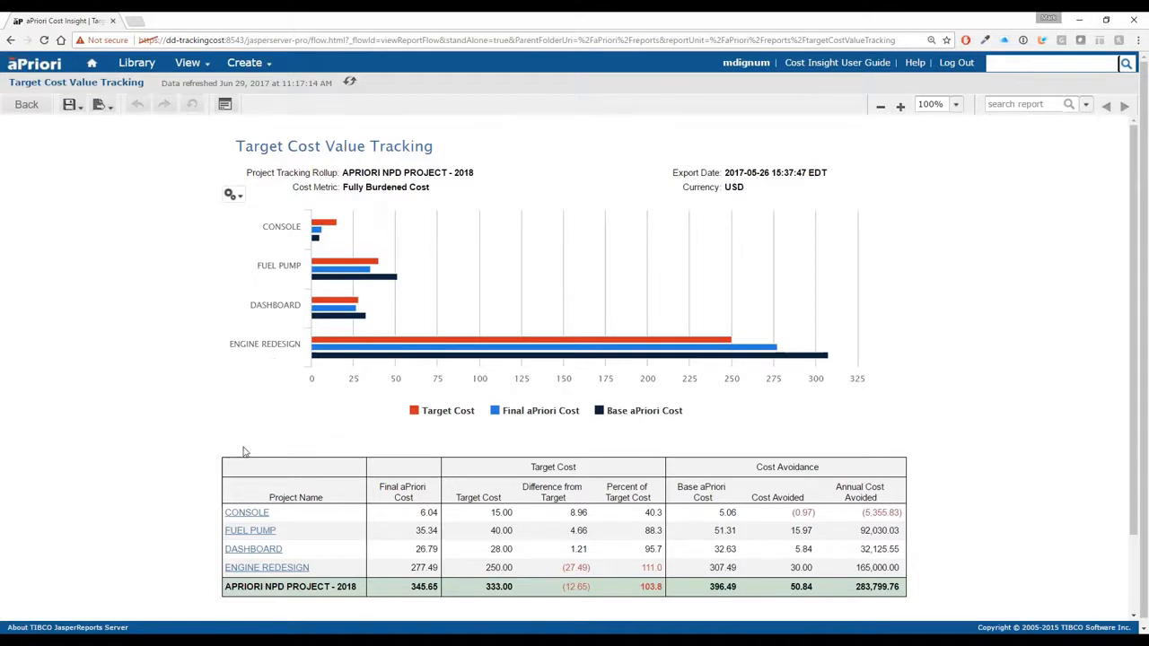
Step: Review the Target Cost Value Tracking rollup and examine the ENGINE REDESIGN project's cost details by part
{"action": "mouse_move", "coordinate": [352, 327]}
{"action": "scroll", "coordinate": [269, 418], "scroll_direction": "down", "scroll_amount": 1}
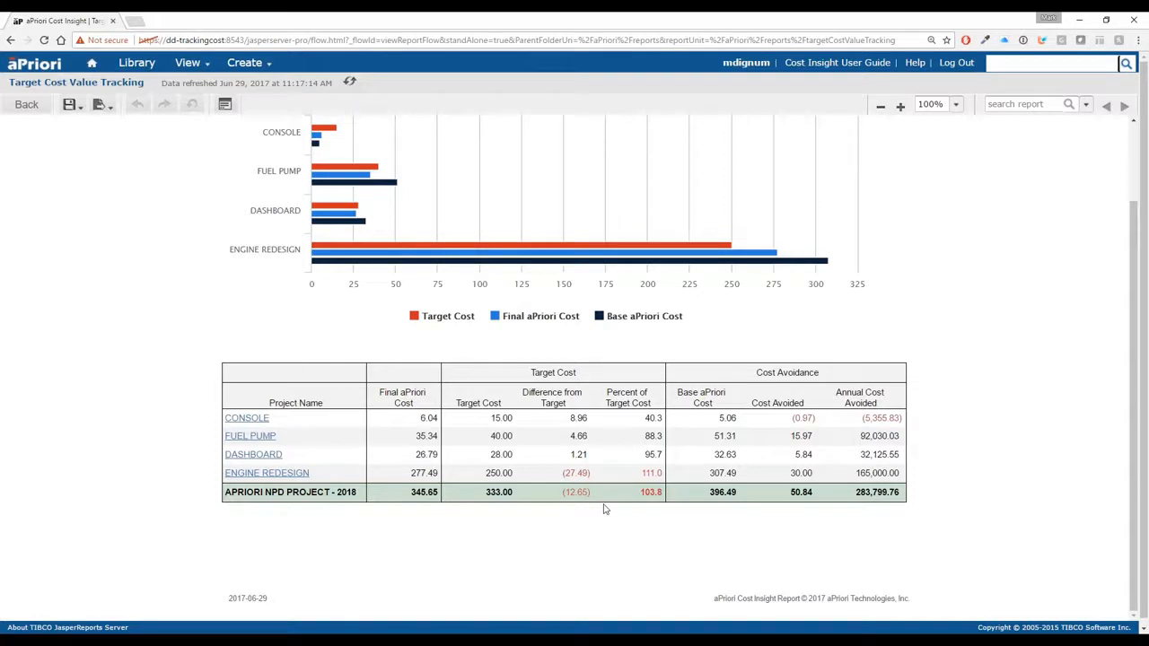
{"action": "left_click", "coordinate": [300, 475]}
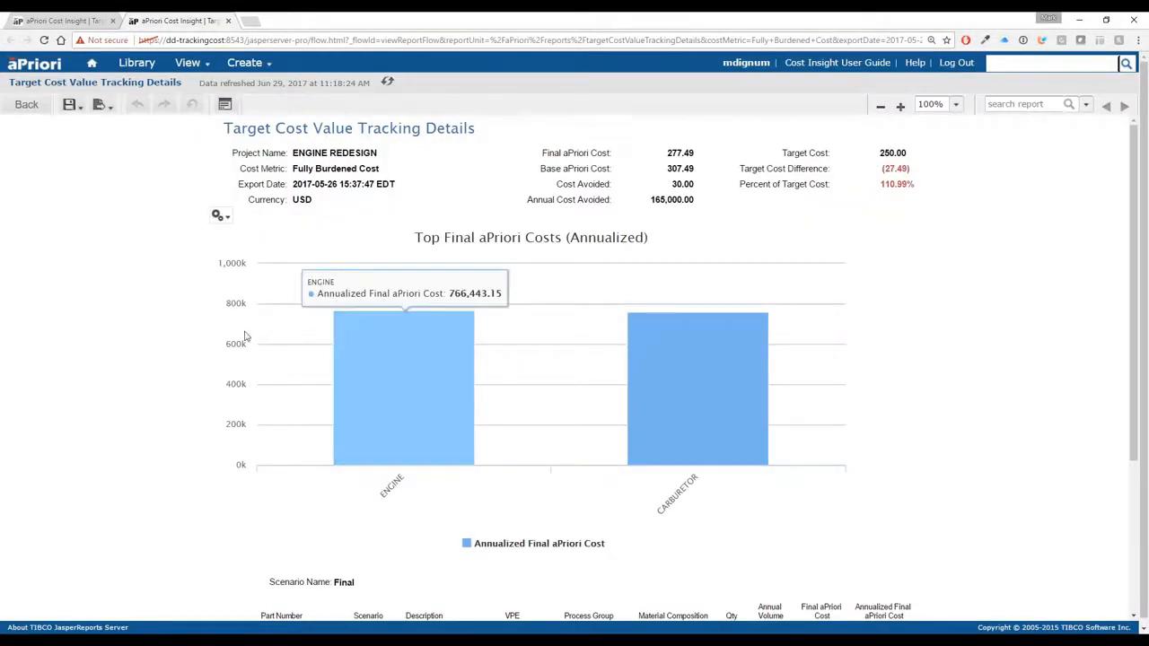
{"action": "scroll", "coordinate": [169, 341], "scroll_direction": "down", "scroll_amount": 3}
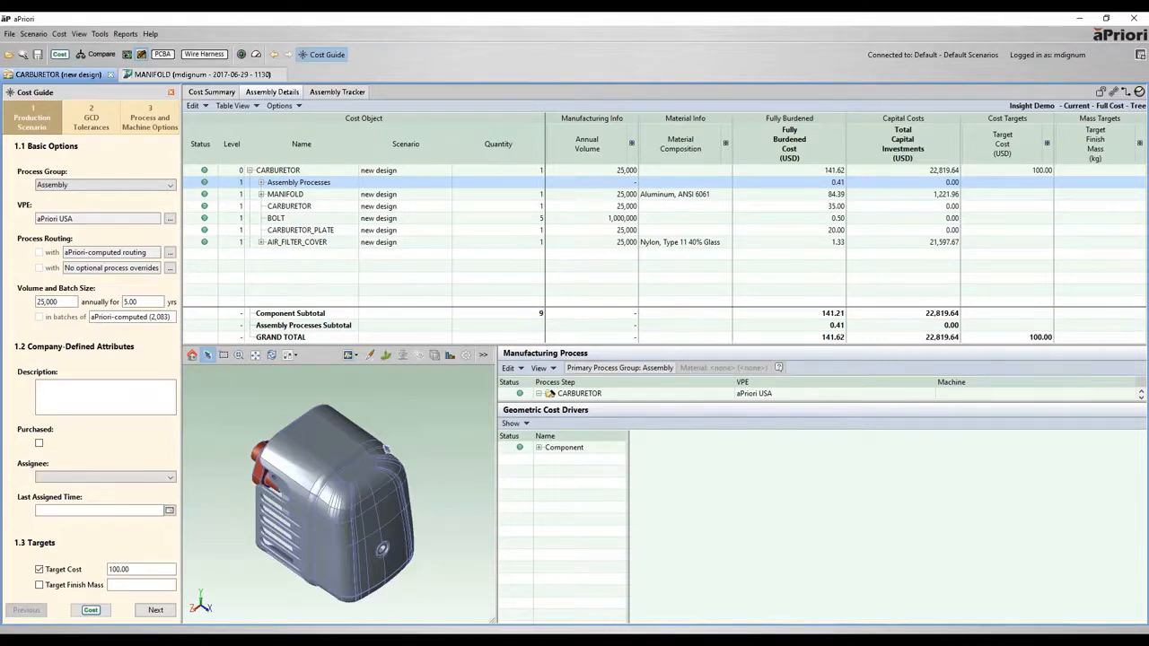
Step: Examine the carburetor assembly from below, highlighting the manifold, carburetor, bolts, carburetor plate and air filter cover in turn
{"action": "middle_click_drag", "start_coordinate": [291, 496], "coordinate": [258, 465]}
{"action": "scroll", "coordinate": [259, 465], "scroll_direction": "up", "scroll_amount": 3}
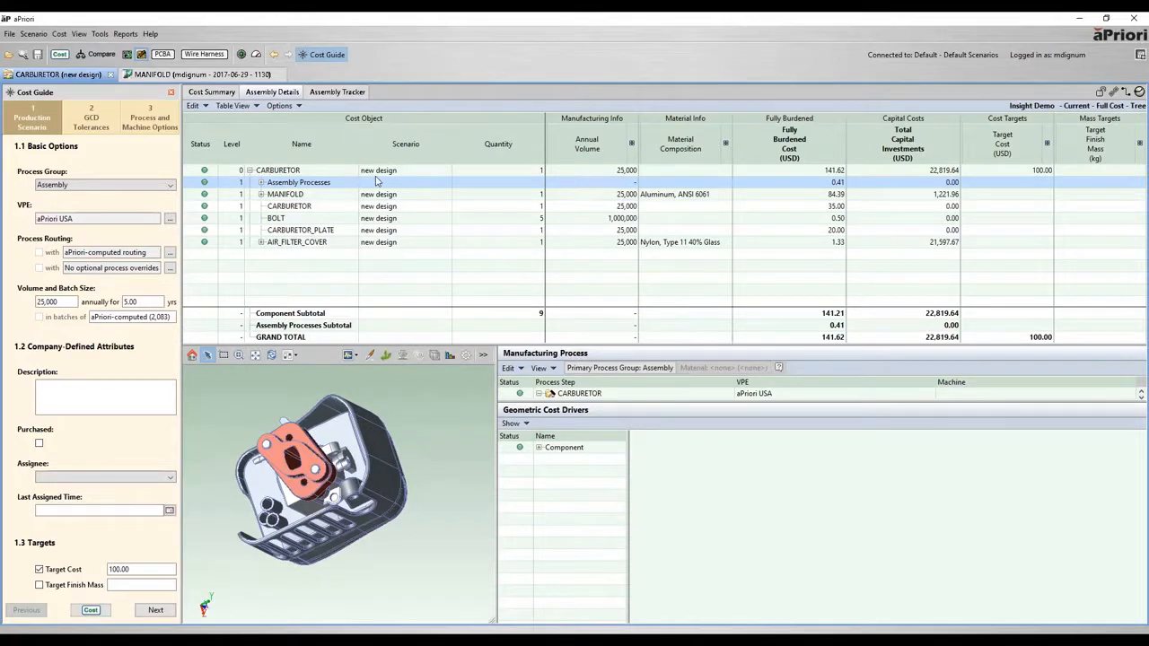
{"action": "left_click", "coordinate": [319, 194]}
{"action": "left_click", "coordinate": [319, 213]}
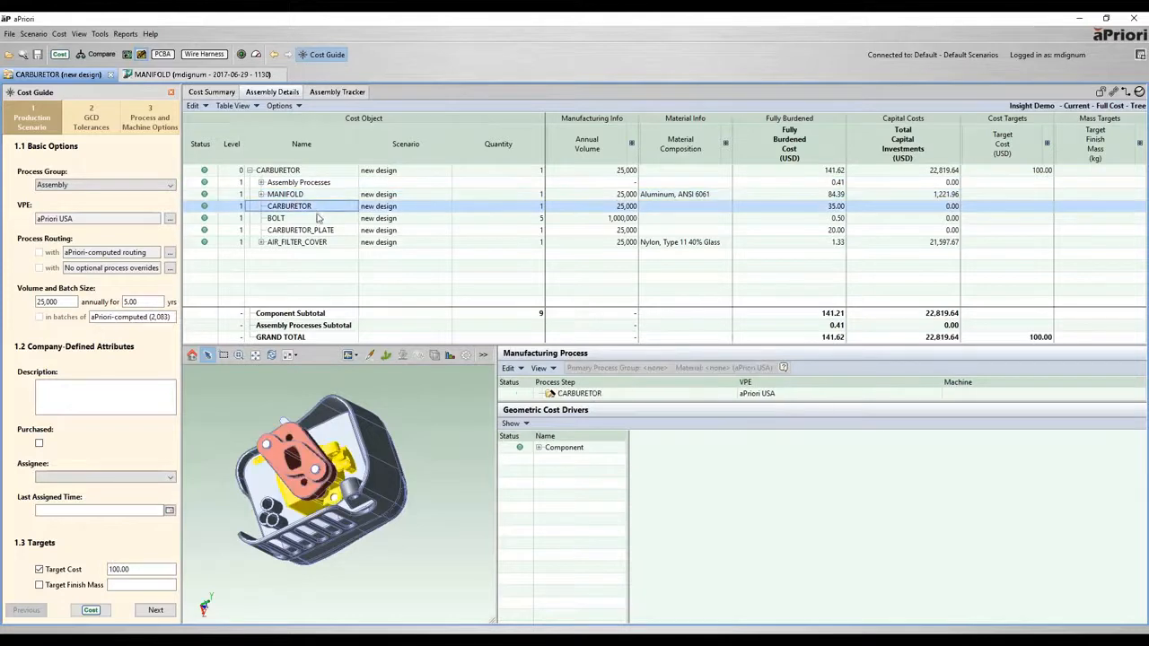
{"action": "left_click", "coordinate": [319, 222]}
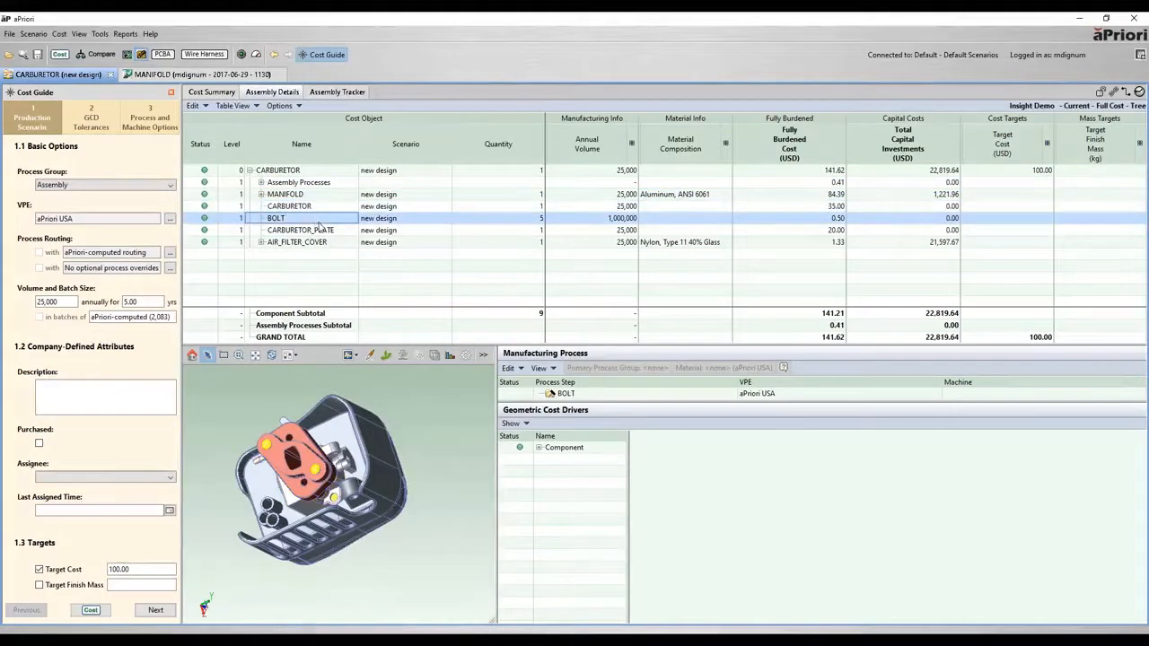
{"action": "left_click", "coordinate": [333, 232]}
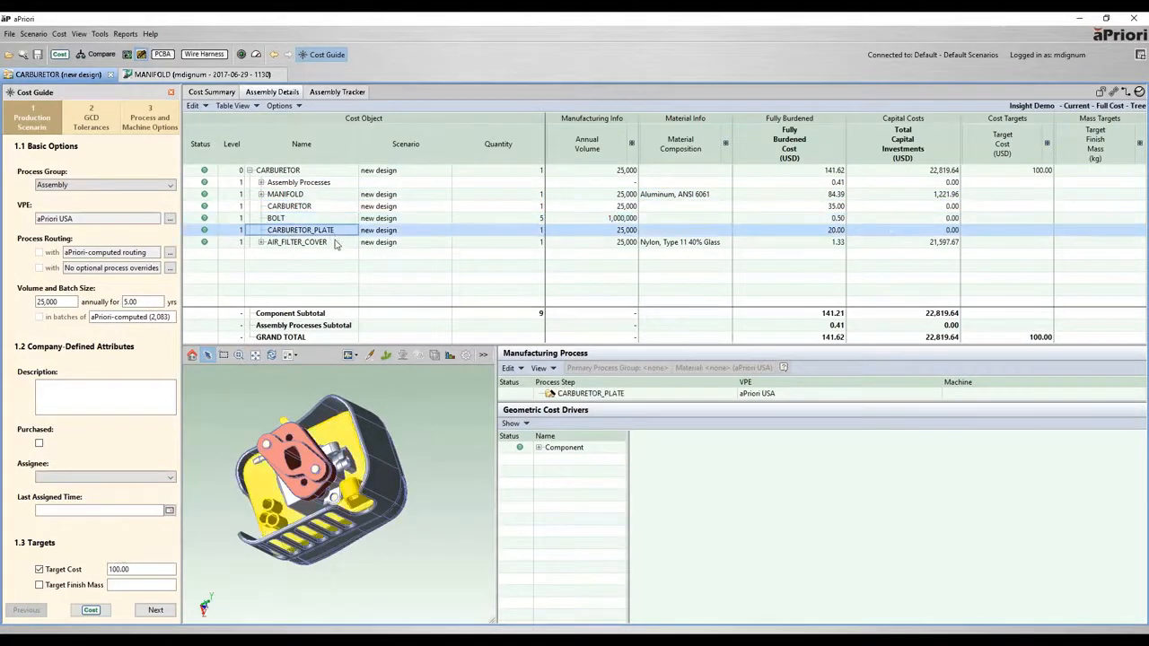
{"action": "left_click", "coordinate": [336, 242]}
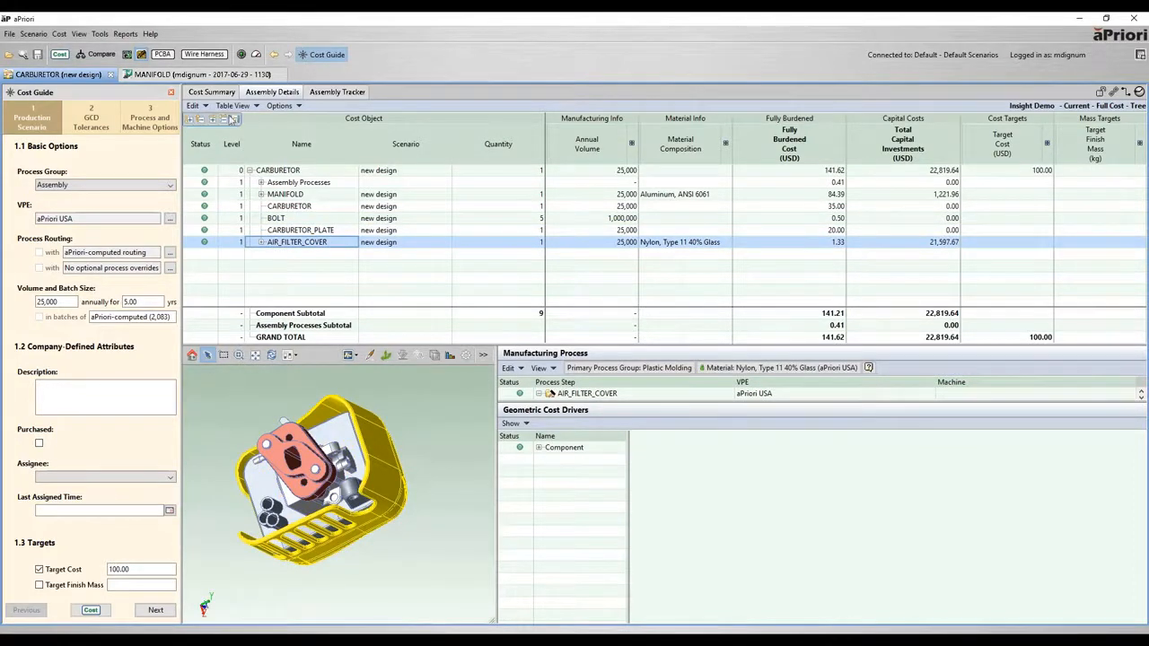
Step: Fit the assembly table's columns to their contents and check the carburetor's target cost against the fully burdened costs
{"action": "left_click", "coordinate": [234, 120]}
{"action": "left_click", "coordinate": [382, 183]}
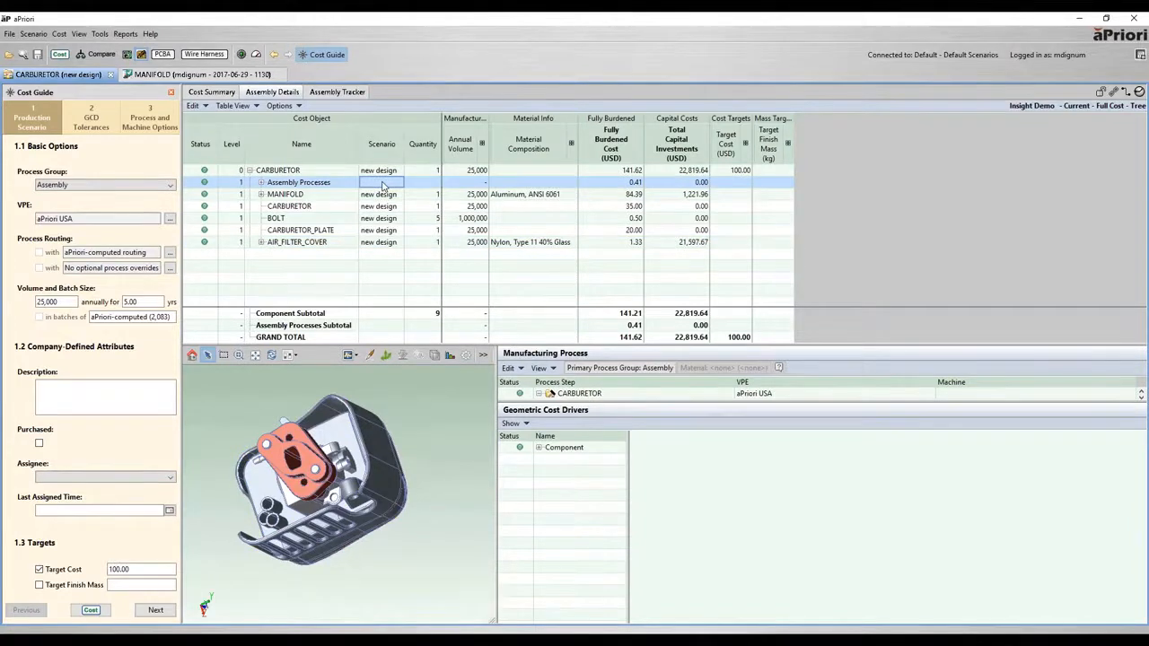
{"action": "left_click", "coordinate": [741, 171]}
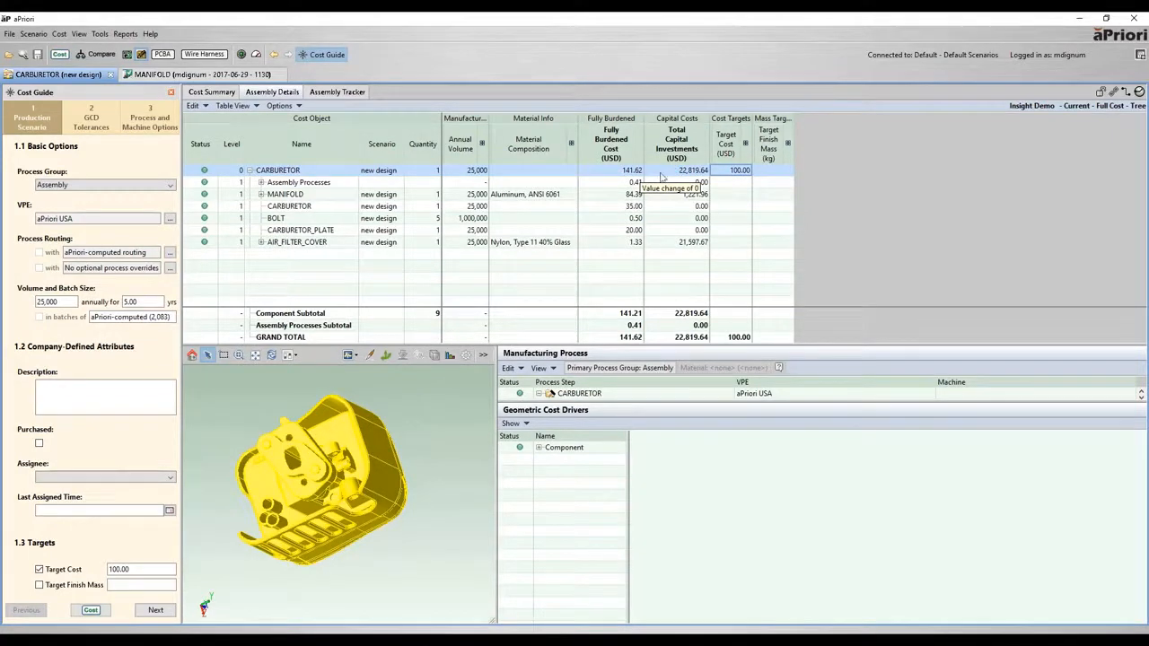
{"action": "left_click", "coordinate": [626, 183]}
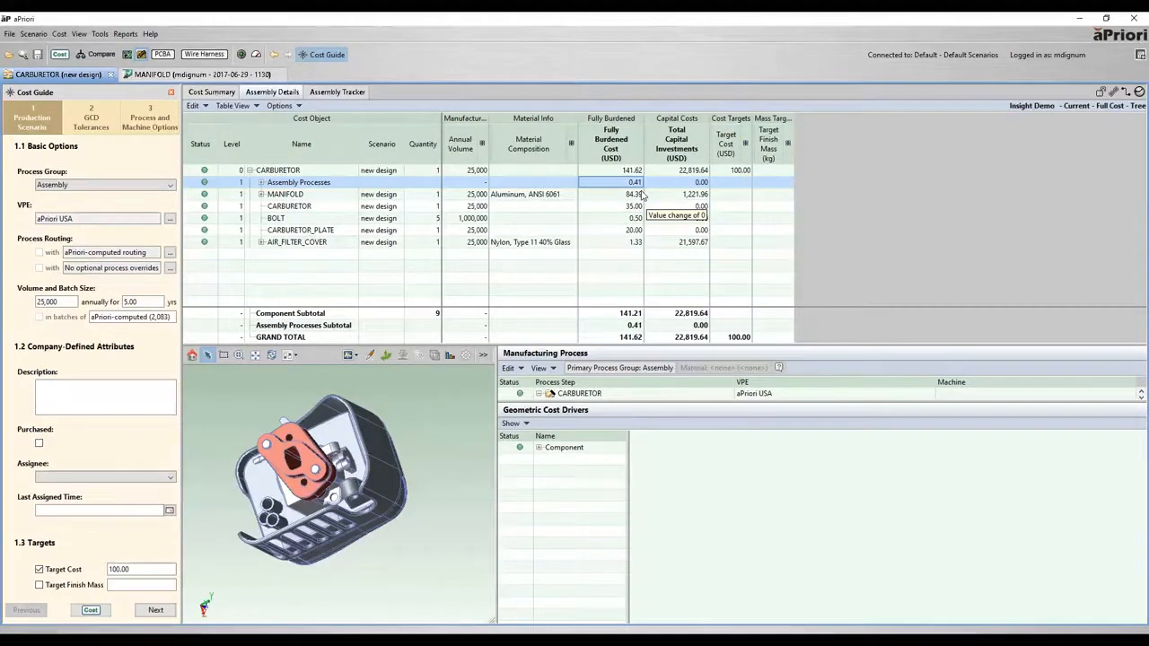
Step: Open the MANIFOLD component's new design scenario from the carburetor assembly
{"action": "left_click", "coordinate": [562, 196]}
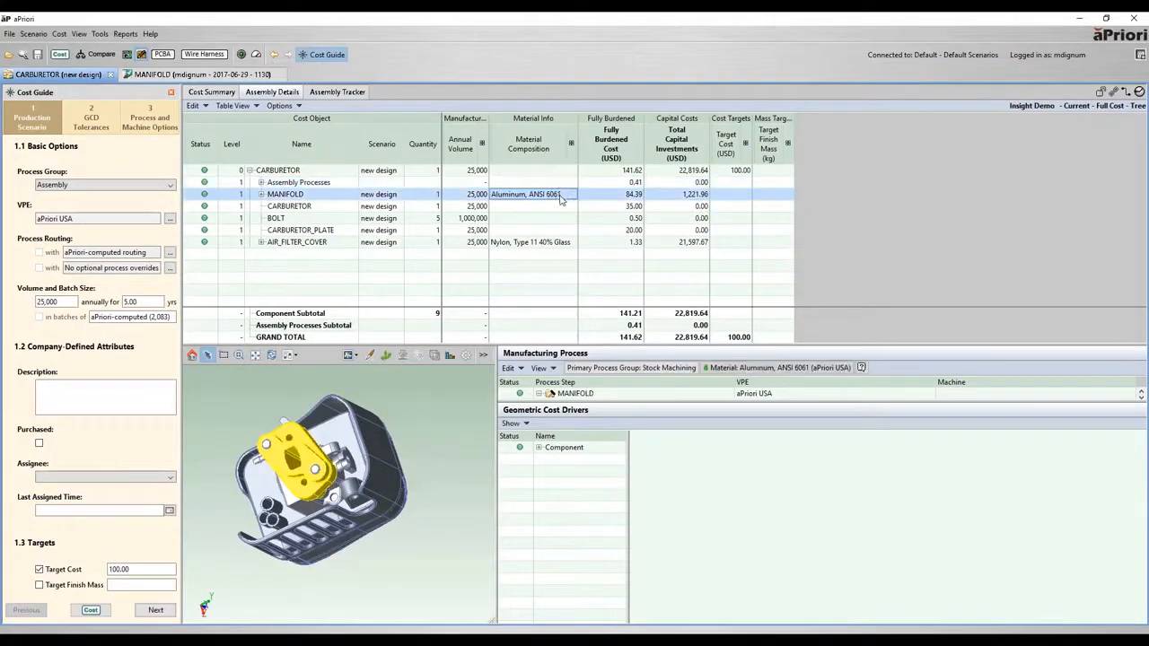
{"action": "right_click", "coordinate": [552, 193]}
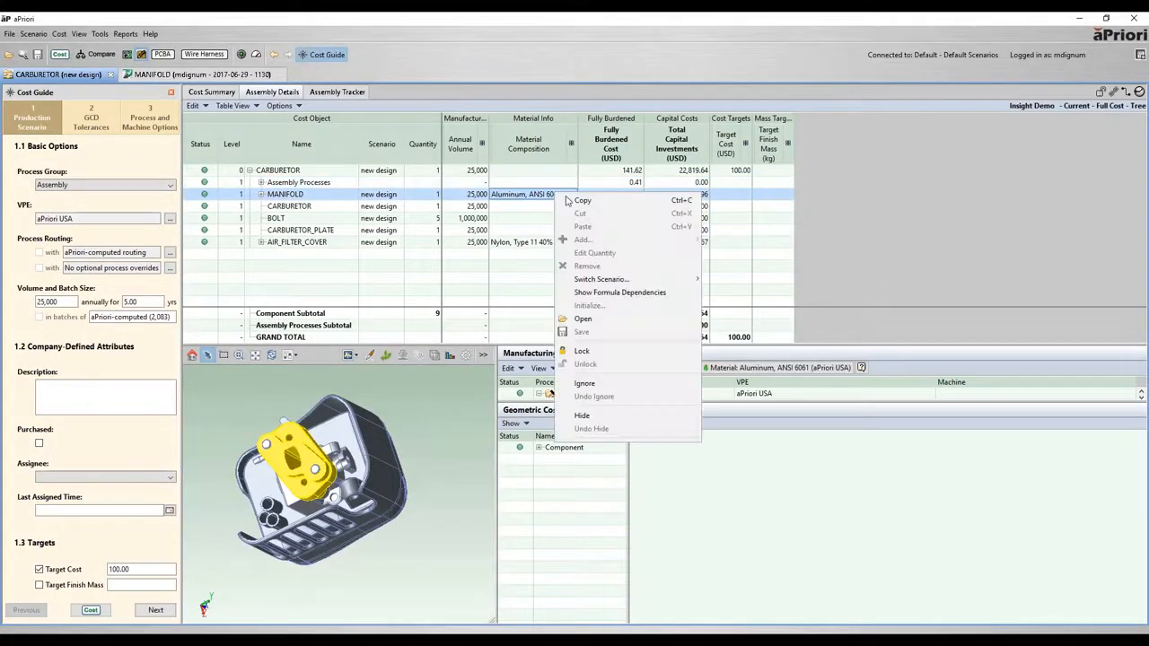
{"action": "left_click", "coordinate": [583, 319]}
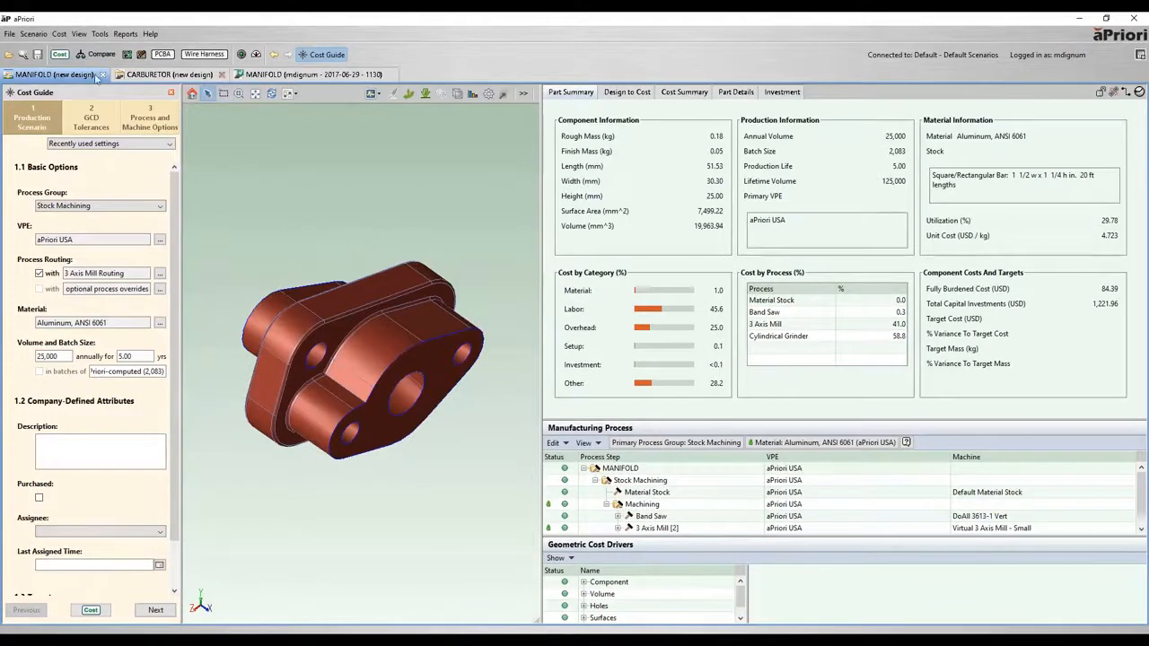
{"action": "left_click", "coordinate": [33, 33]}
{"action": "mouse_move", "coordinate": [61, 63]}
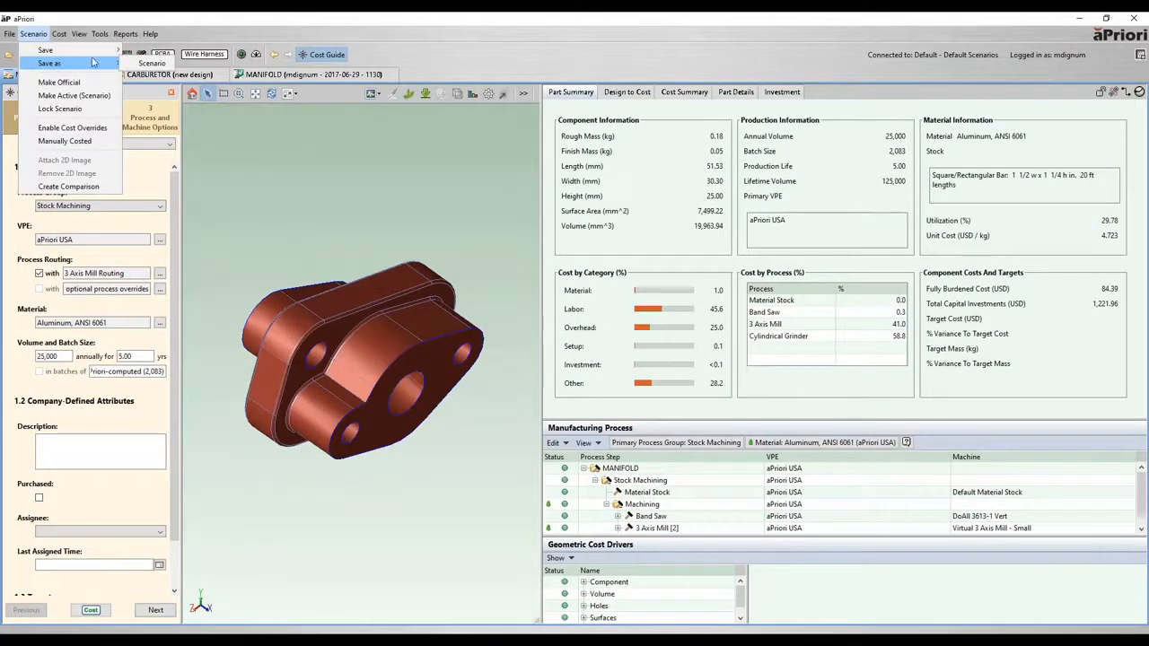
{"action": "left_click", "coordinate": [148, 65]}
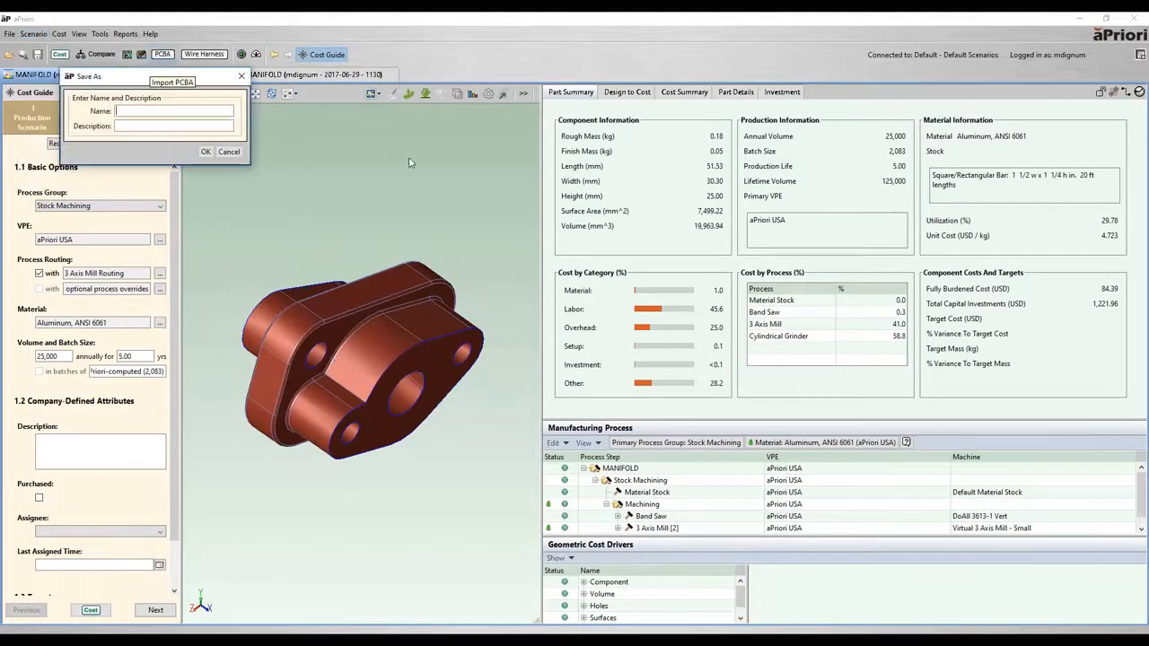
{"action": "type", "text": "mdignum -"}
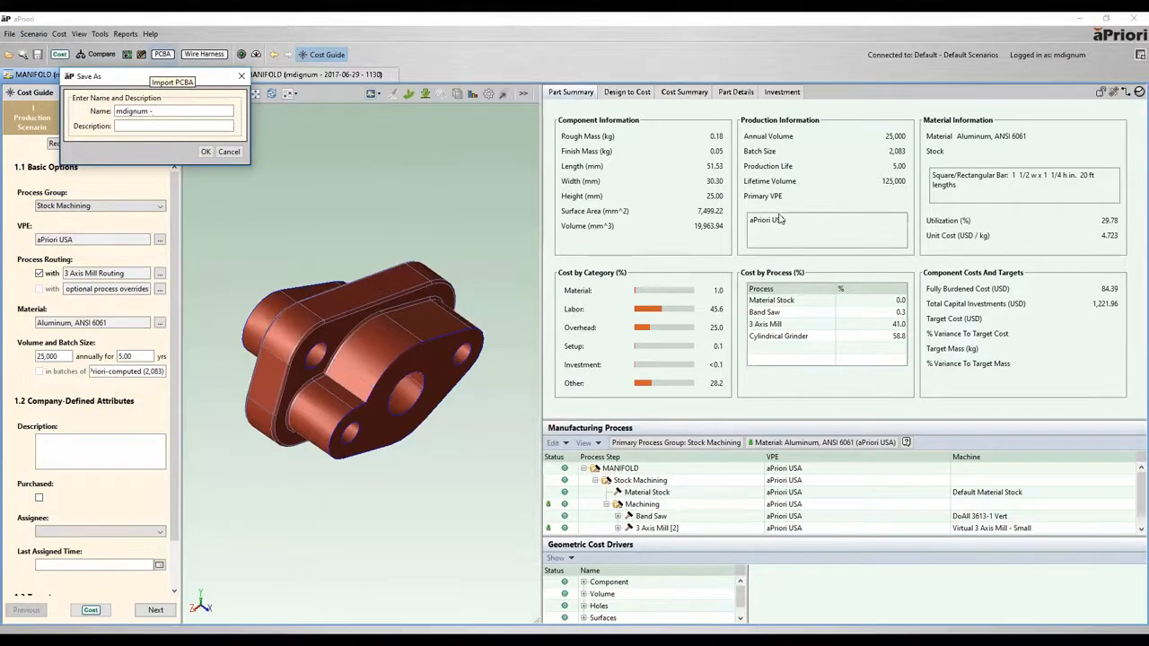
{"action": "type", "text": " 2016-0"}
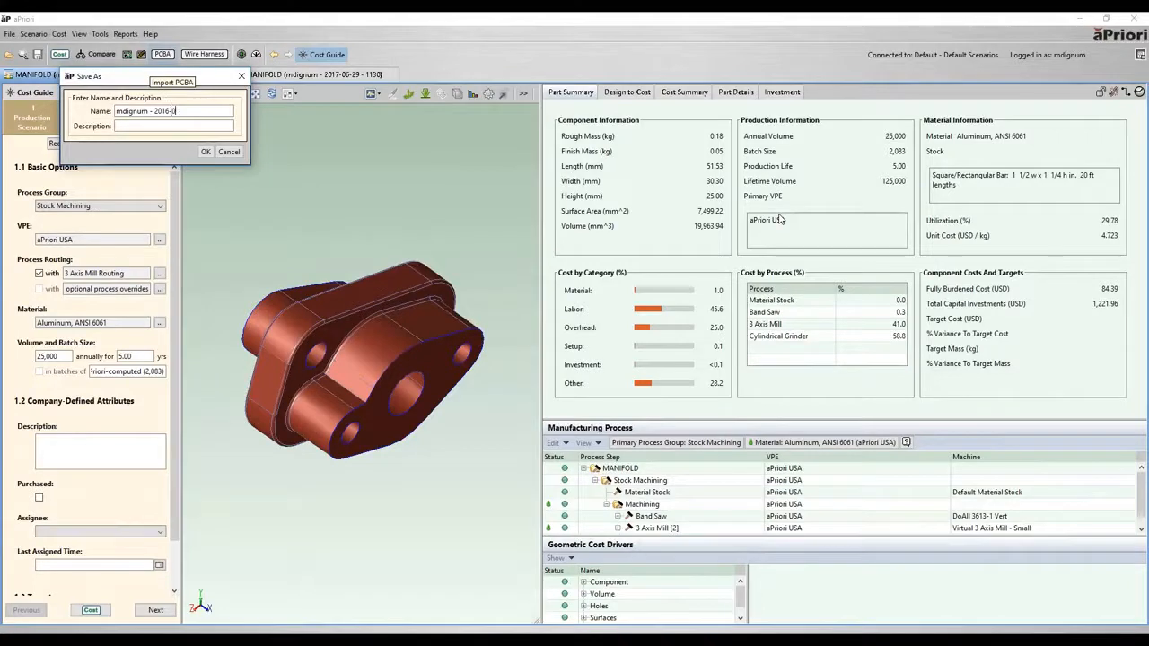
{"action": "type", "text": "6-29 -1100"}
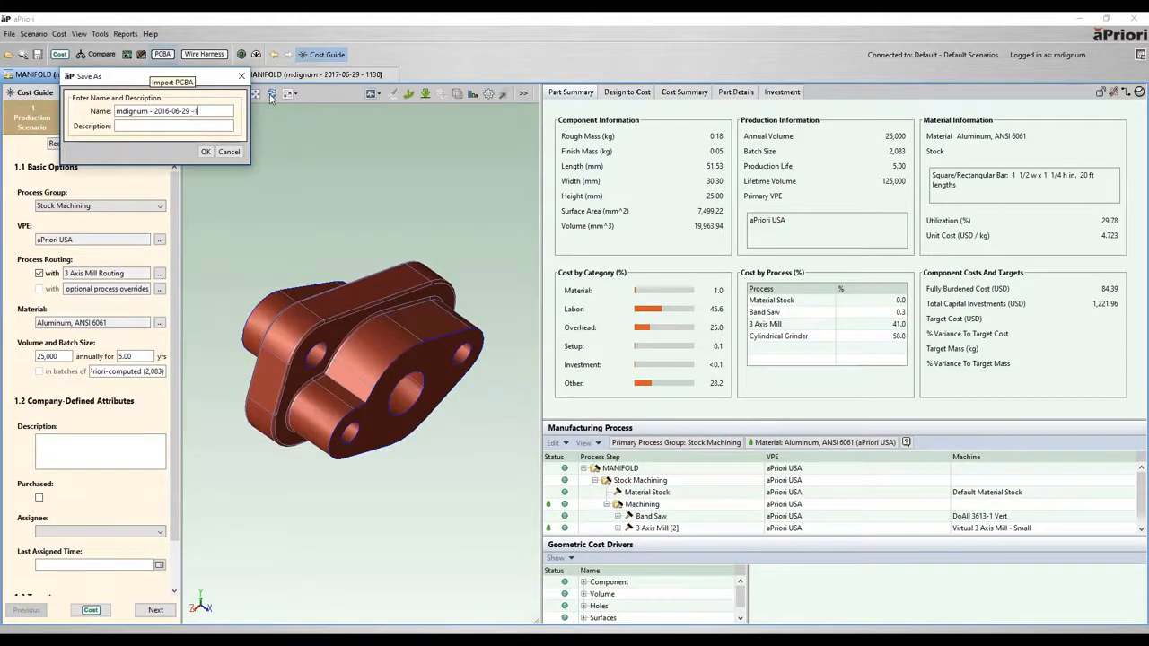
{"action": "left_click", "coordinate": [205, 151]}
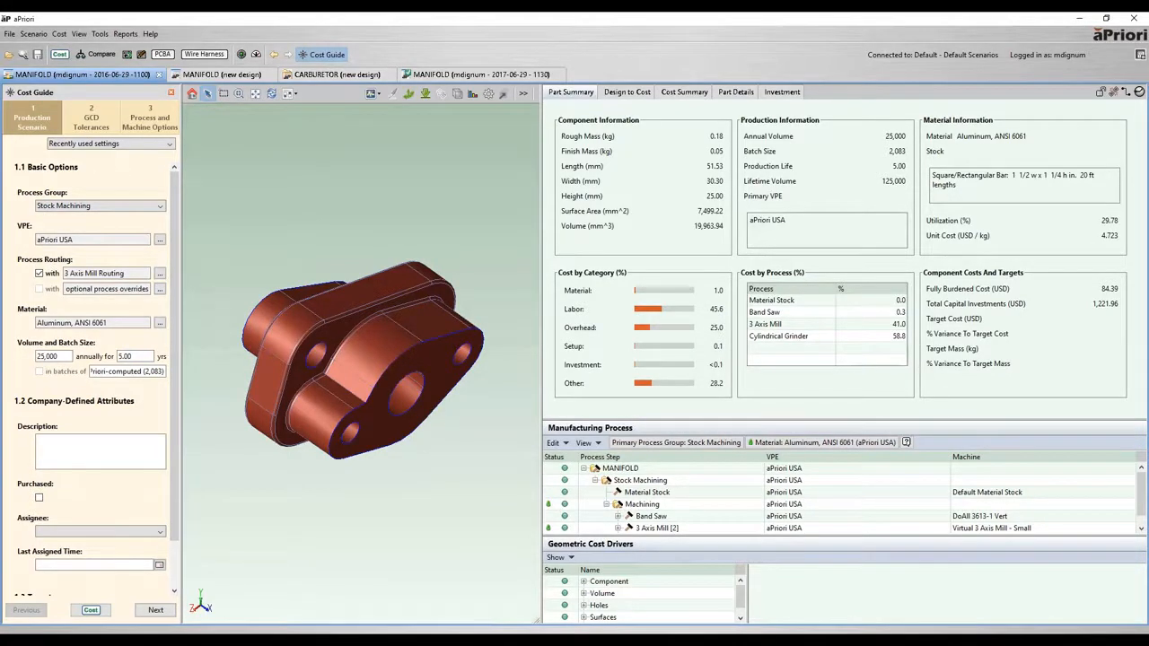
Step: Review the process group and virtual production environment choices, keeping Stock Machining and aPriori USA
{"action": "left_click", "coordinate": [106, 208]}
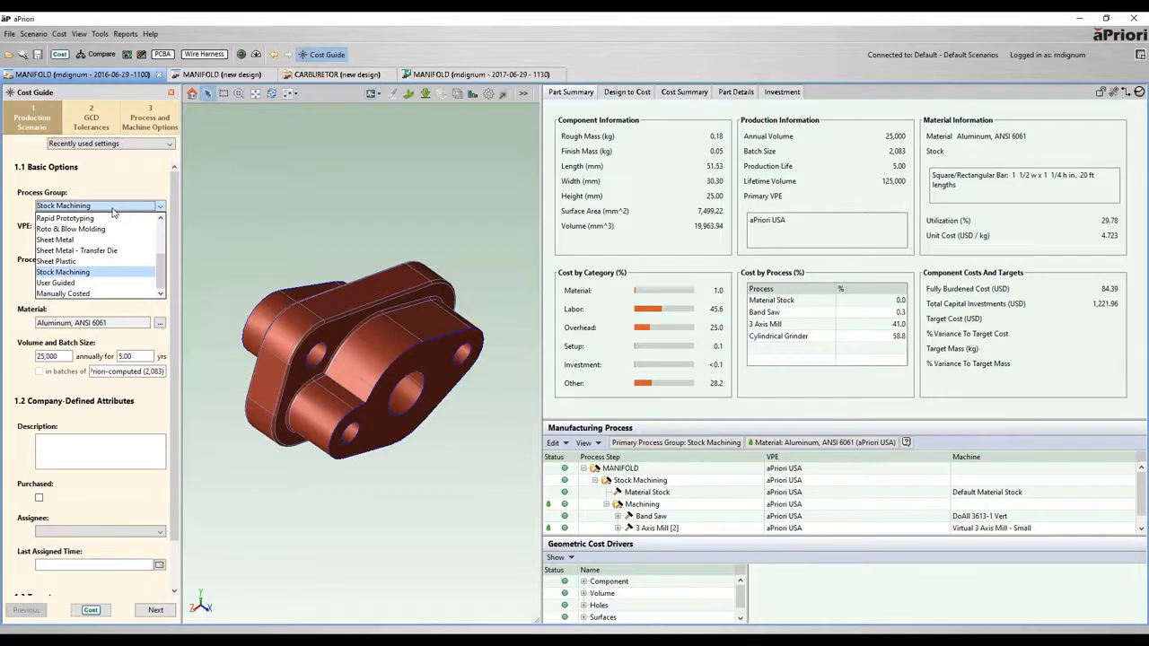
{"action": "left_click", "coordinate": [111, 275]}
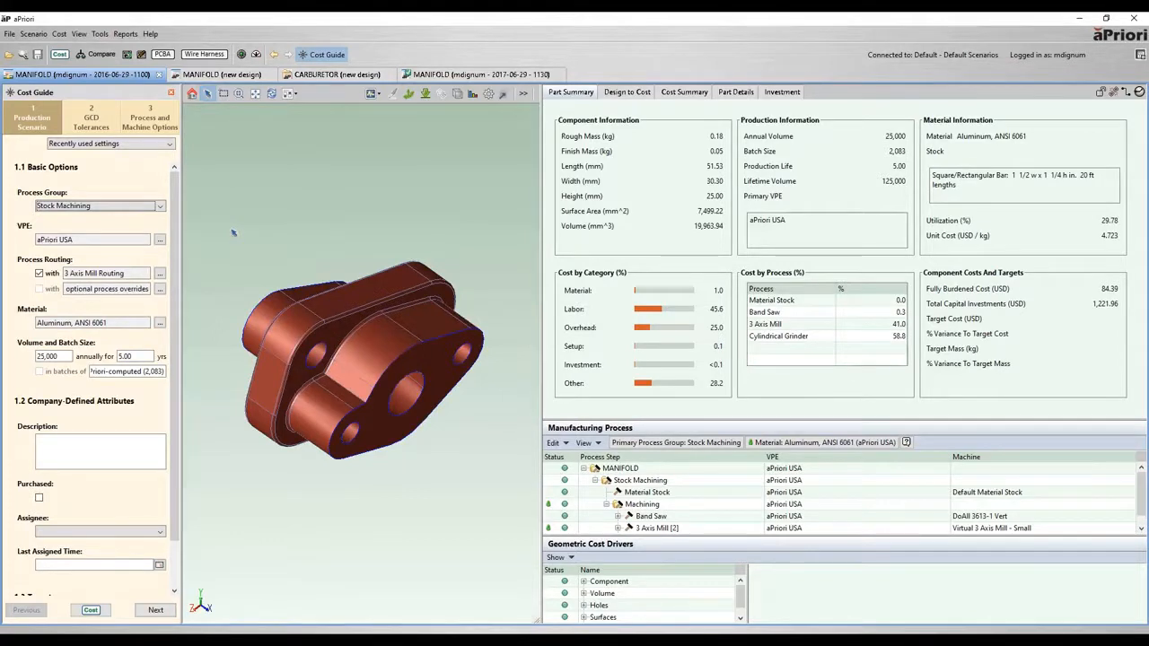
{"action": "left_click", "coordinate": [159, 241]}
{"action": "left_click", "coordinate": [180, 133]}
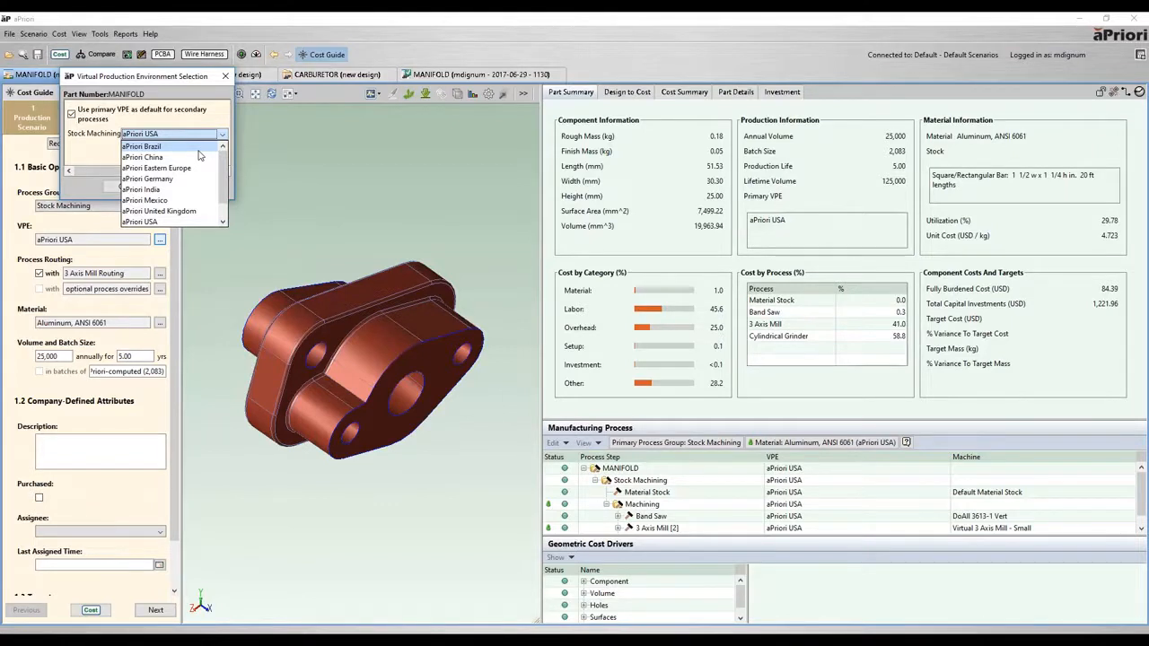
{"action": "left_click", "coordinate": [201, 96]}
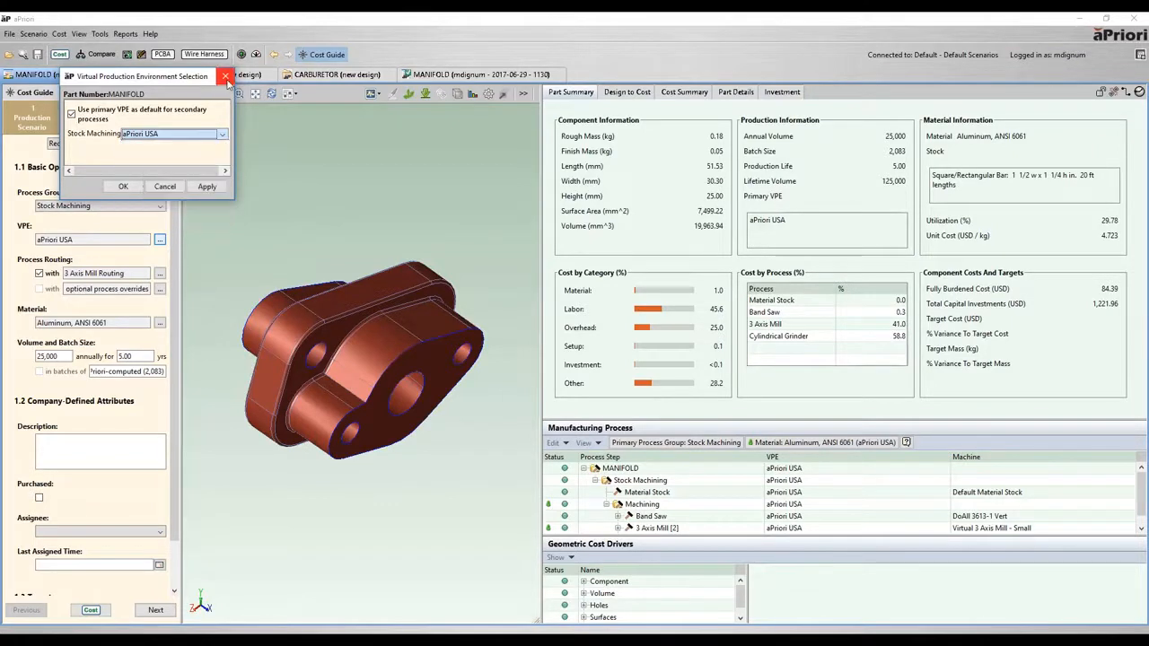
{"action": "left_click", "coordinate": [227, 79]}
Step: Review the material, stock and utilization options available for the manifold, keeping the current selection
{"action": "scroll", "coordinate": [156, 325], "scroll_direction": "down", "scroll_amount": 1}
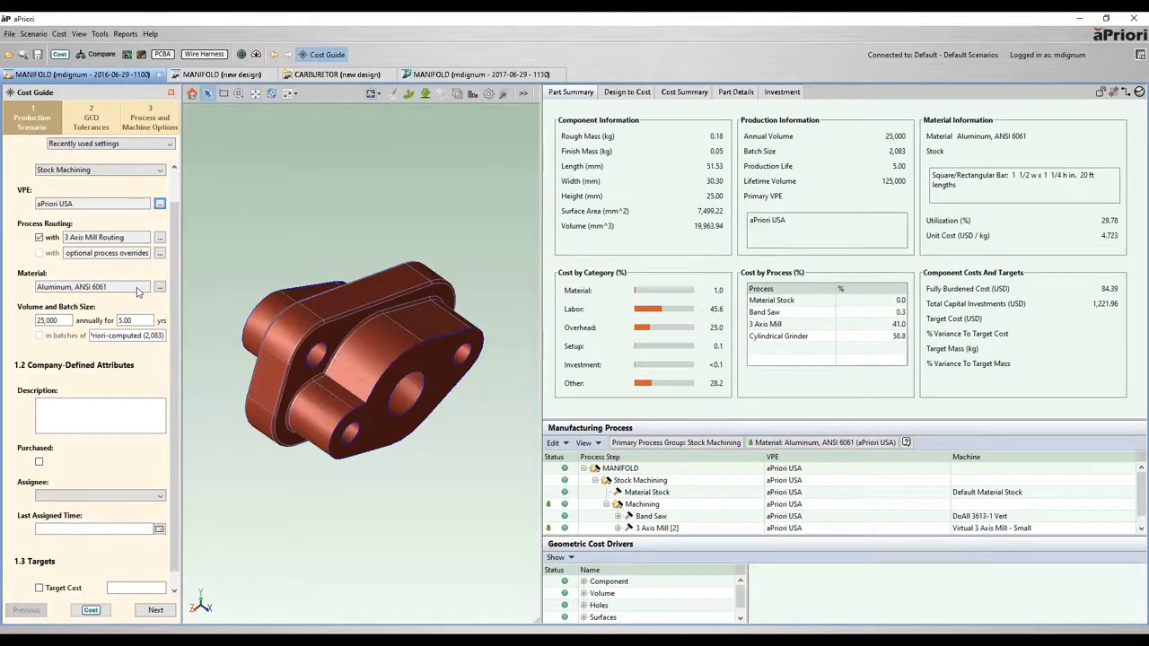
{"action": "left_click", "coordinate": [162, 287]}
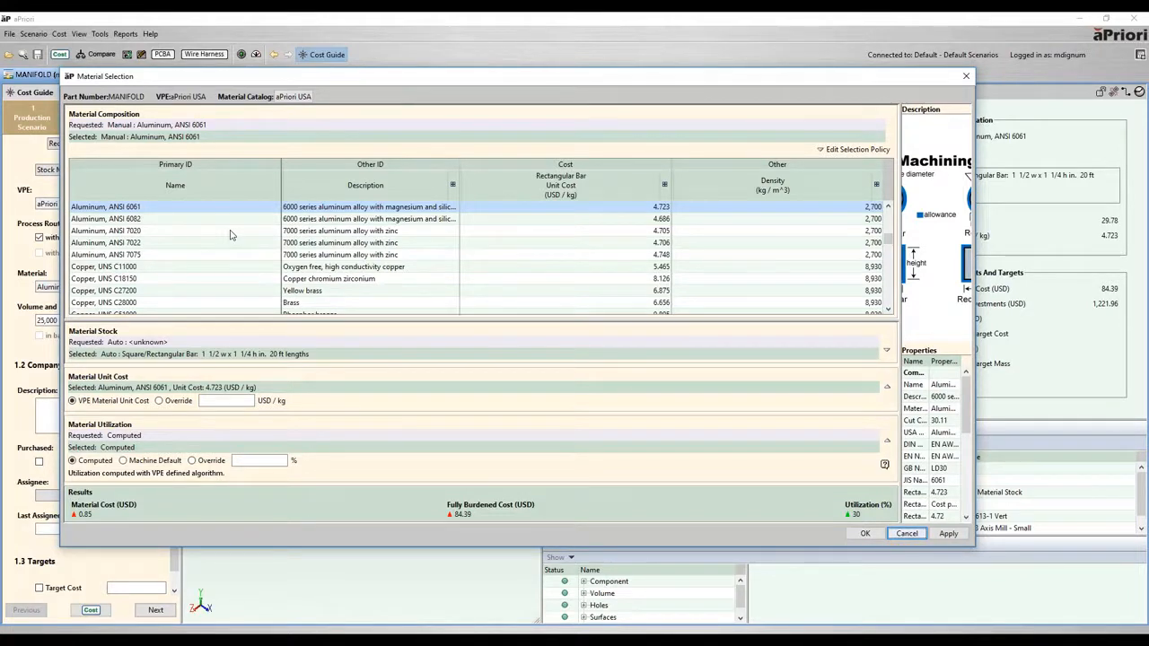
{"action": "left_click", "coordinate": [967, 78]}
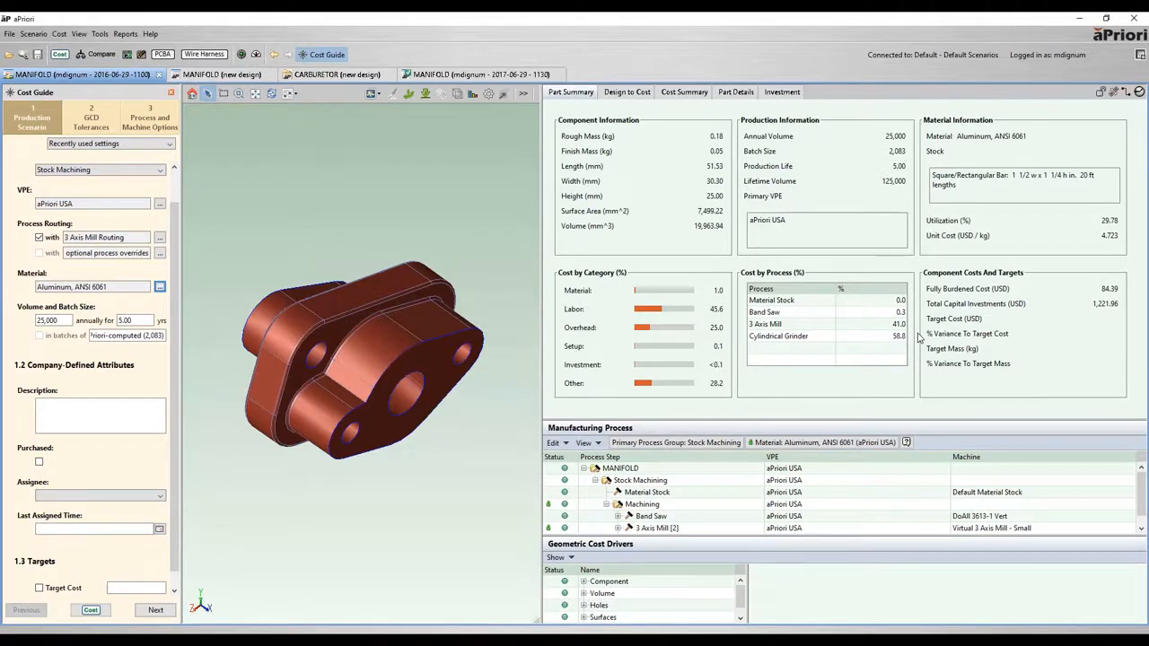
Step: Highlight the Cylindrical Grinder process's features on the manifold and inspect them in the 3D model
{"action": "left_click", "coordinate": [788, 337]}
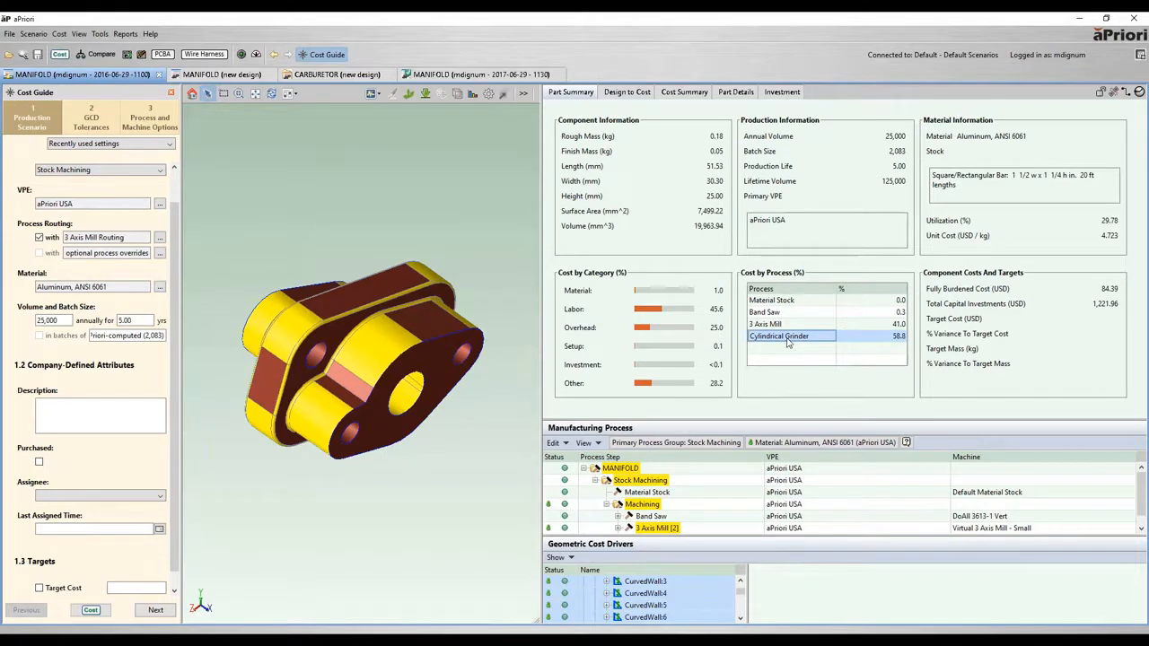
{"action": "left_click_drag", "start_coordinate": [316, 308], "coordinate": [281, 256]}
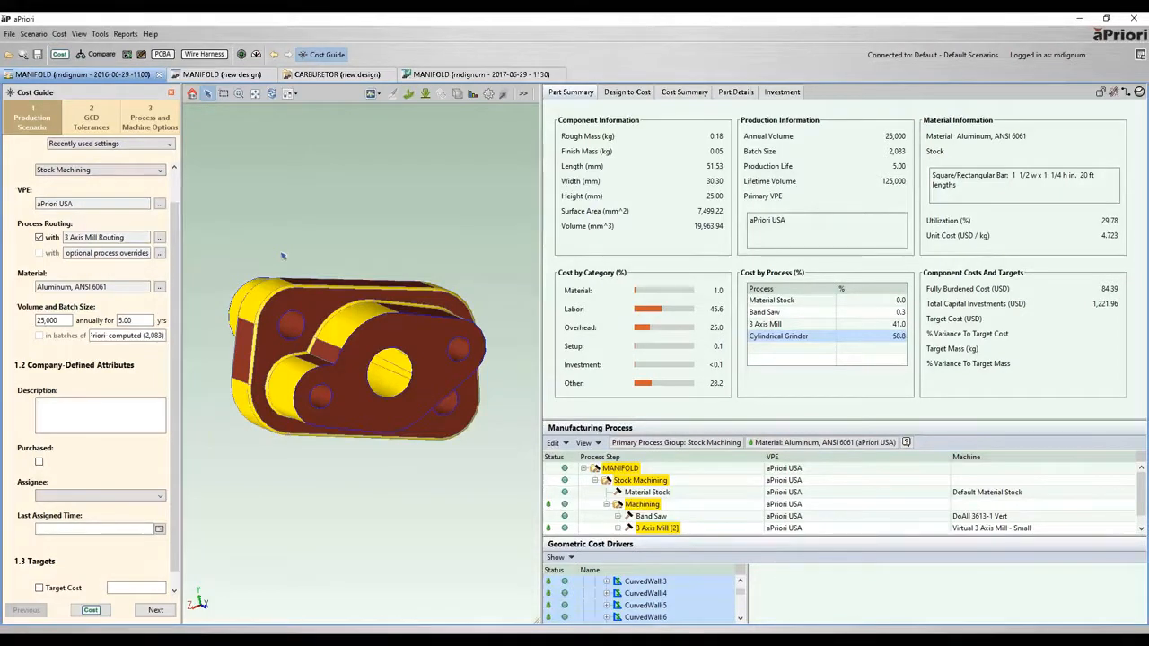
Step: Enlarge the Design to Cost validation area and review the manifold's stock form, routing and setup assumptions
{"action": "left_click", "coordinate": [628, 92]}
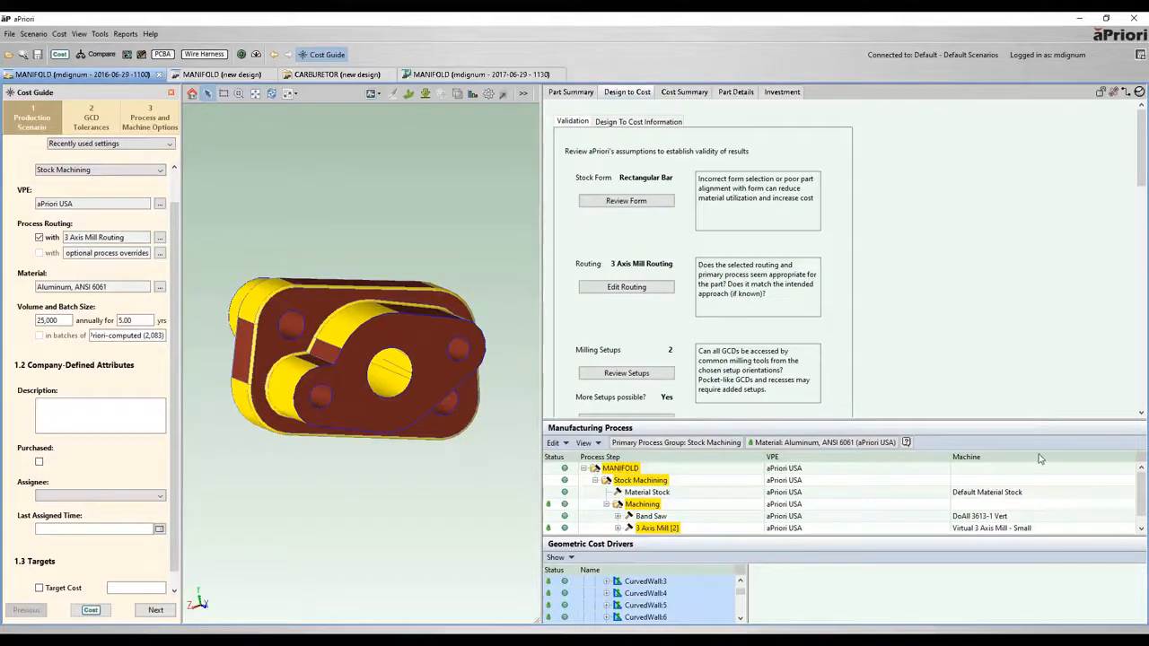
{"action": "left_click_drag", "start_coordinate": [1035, 427], "coordinate": [1019, 489]}
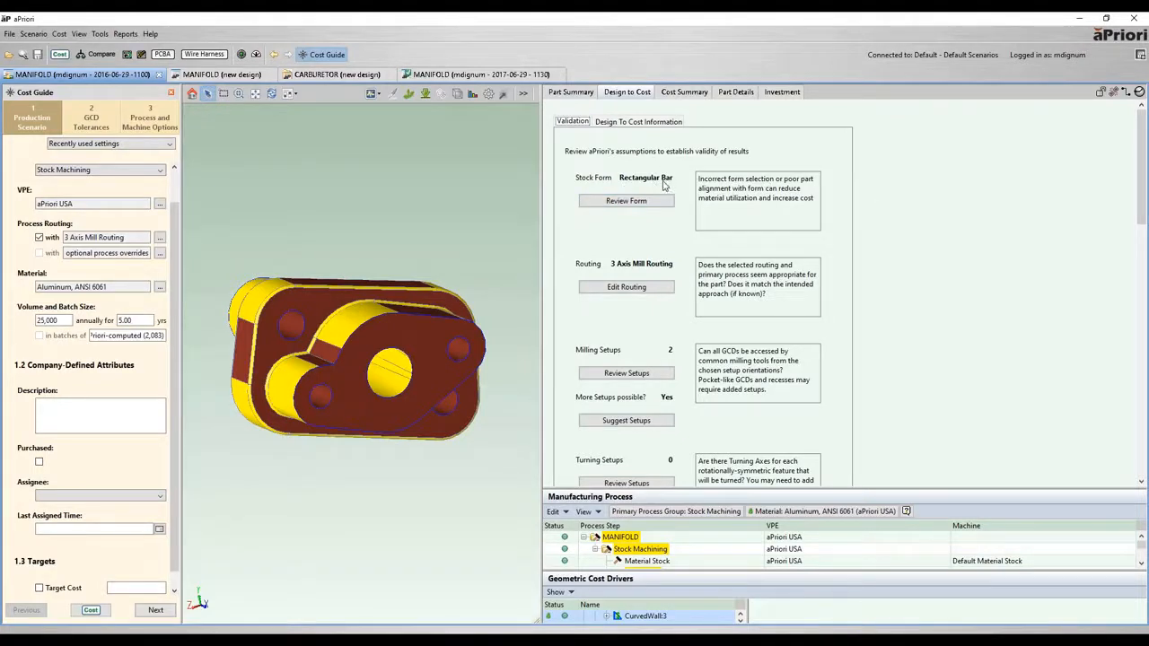
{"action": "middle_click_drag", "start_coordinate": [436, 258], "coordinate": [386, 257]}
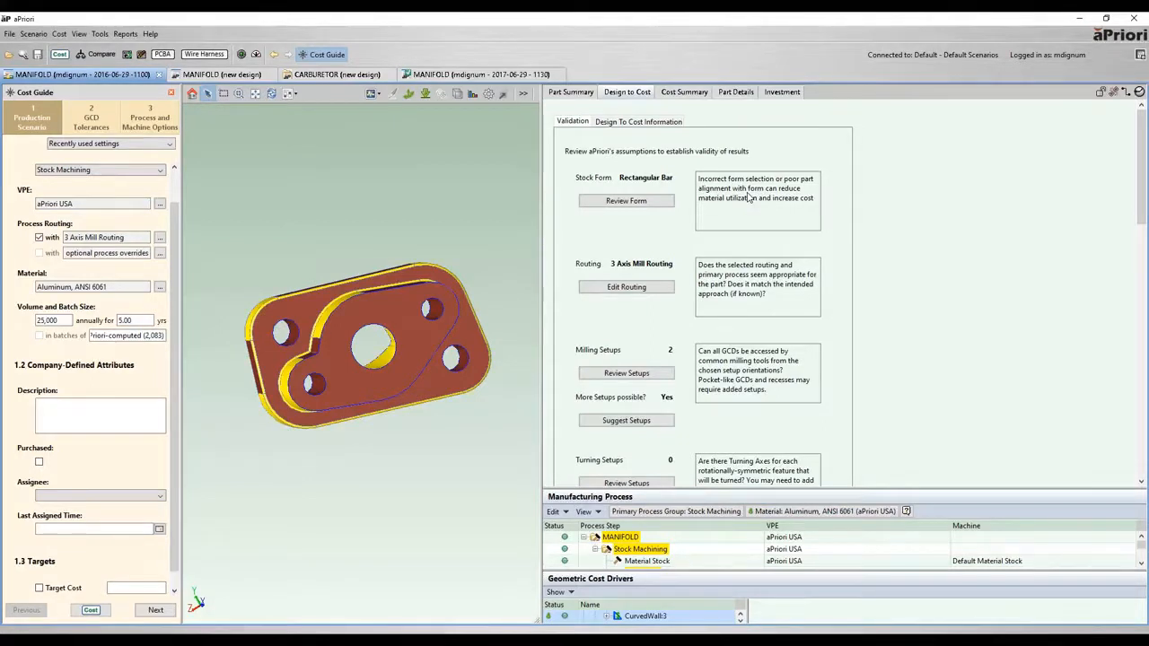
{"action": "left_click", "coordinate": [671, 203]}
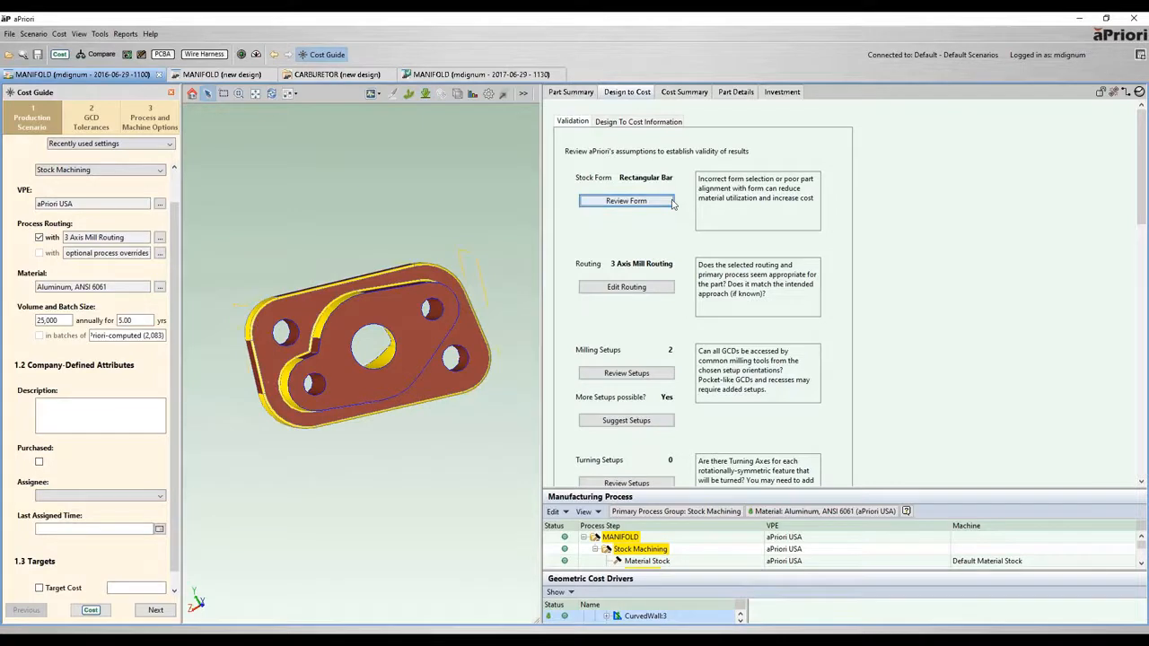
{"action": "left_click", "coordinate": [631, 200]}
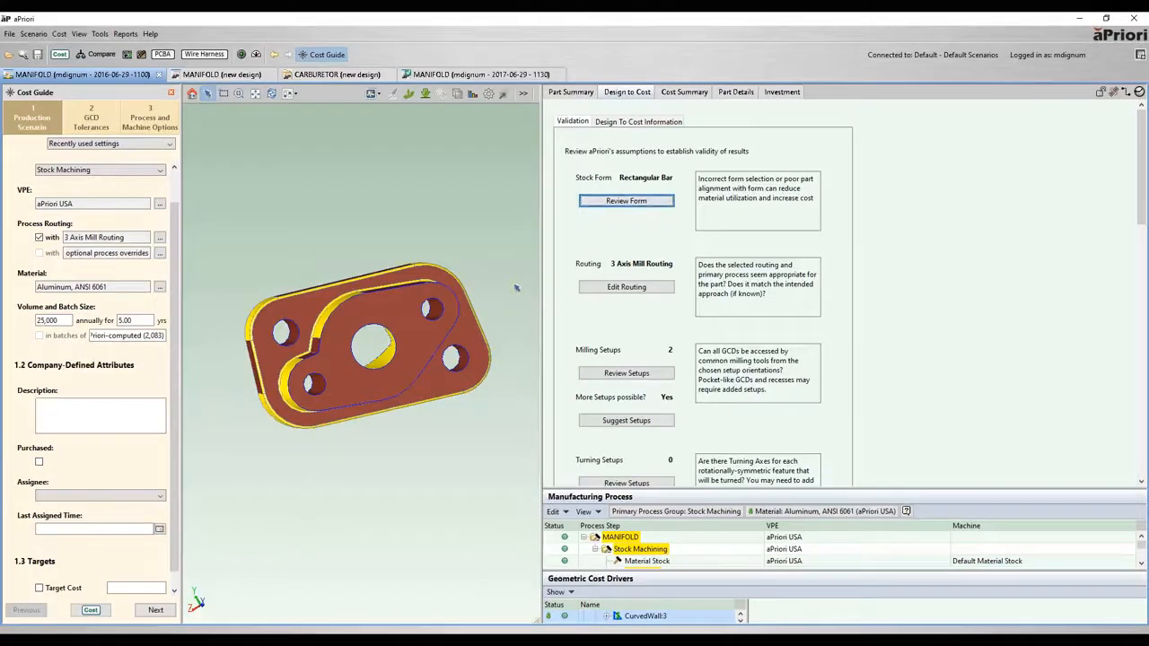
{"action": "scroll", "coordinate": [864, 246], "scroll_direction": "down", "scroll_amount": 1}
{"action": "scroll", "coordinate": [864, 245], "scroll_direction": "down", "scroll_amount": 1}
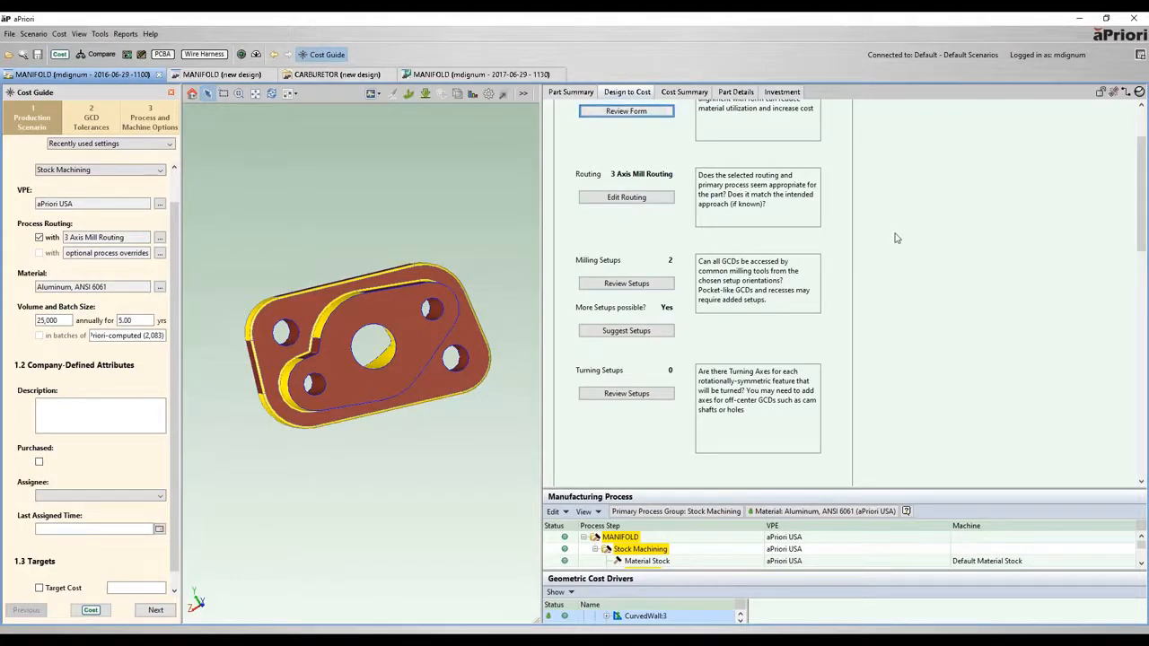
Step: Show the manifold's Design To Cost Information and read the help explaining Machining Issues and Uncosted GCDs
{"action": "scroll", "coordinate": [895, 238], "scroll_direction": "up", "scroll_amount": 2}
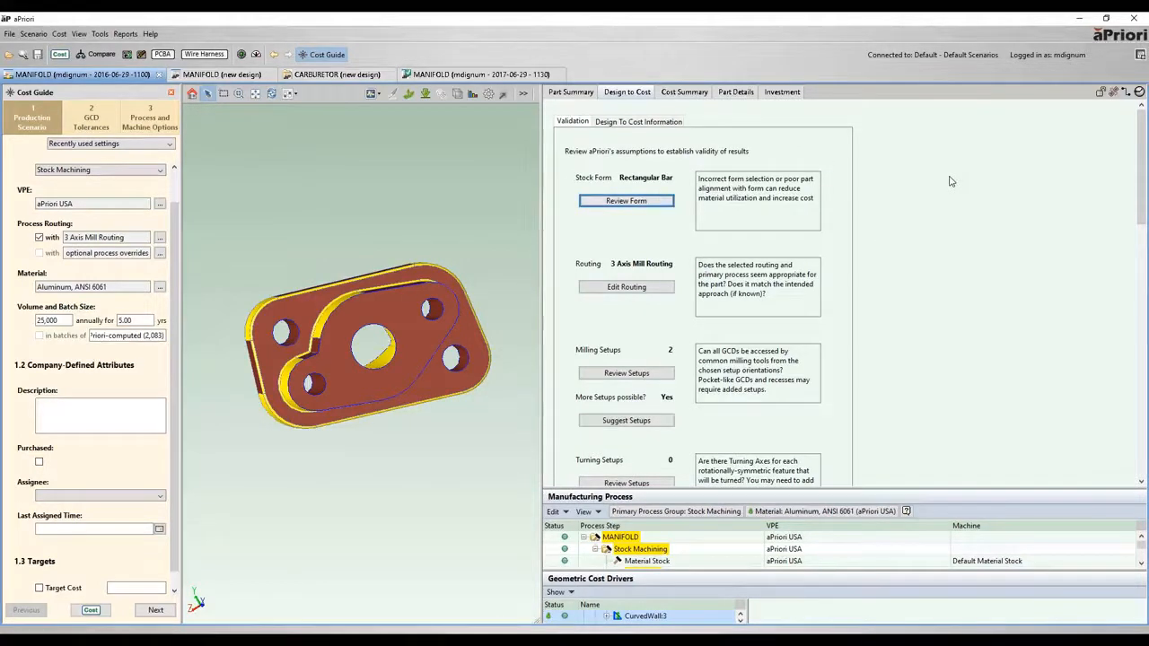
{"action": "left_click", "coordinate": [641, 123]}
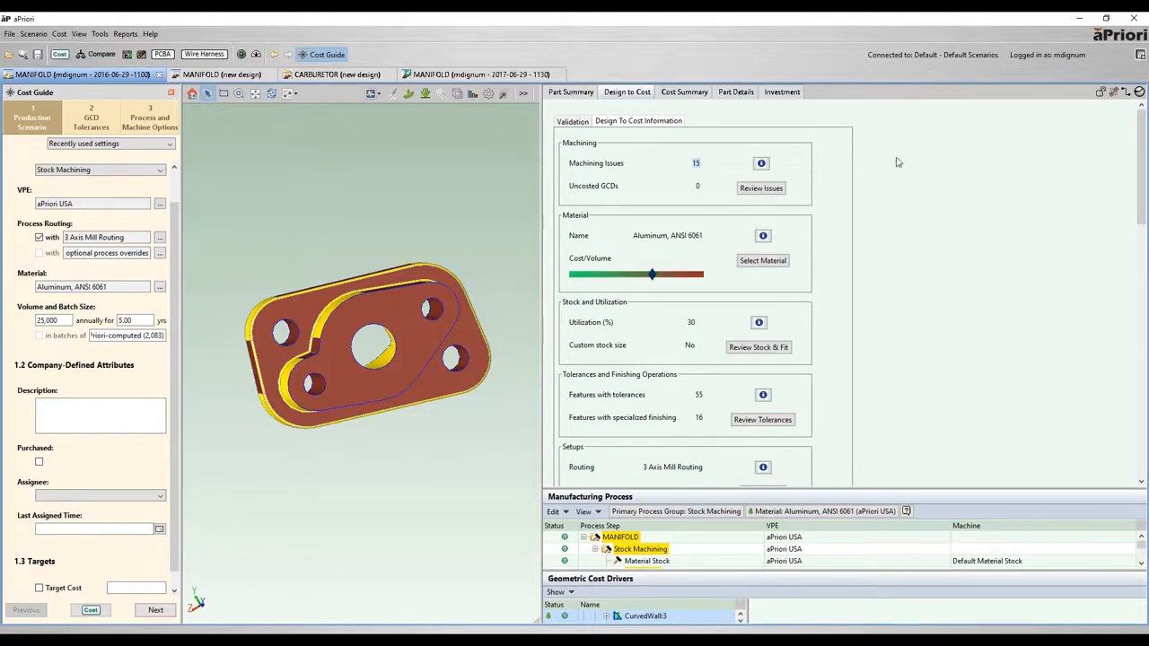
{"action": "left_click", "coordinate": [761, 163]}
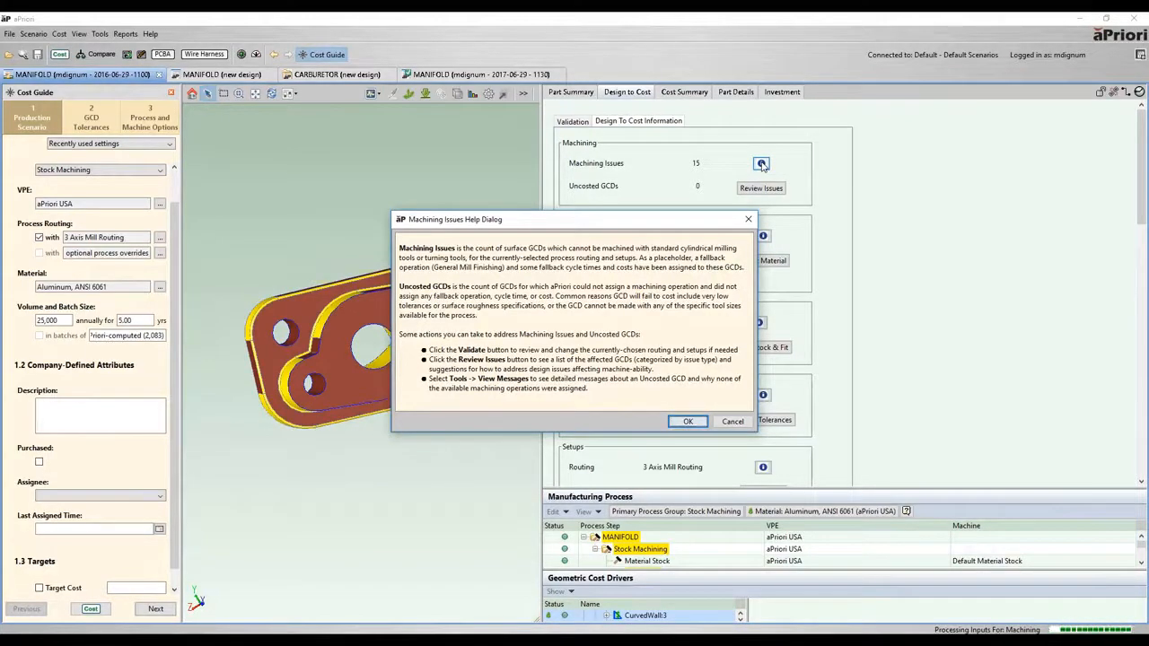
{"action": "left_click", "coordinate": [747, 219]}
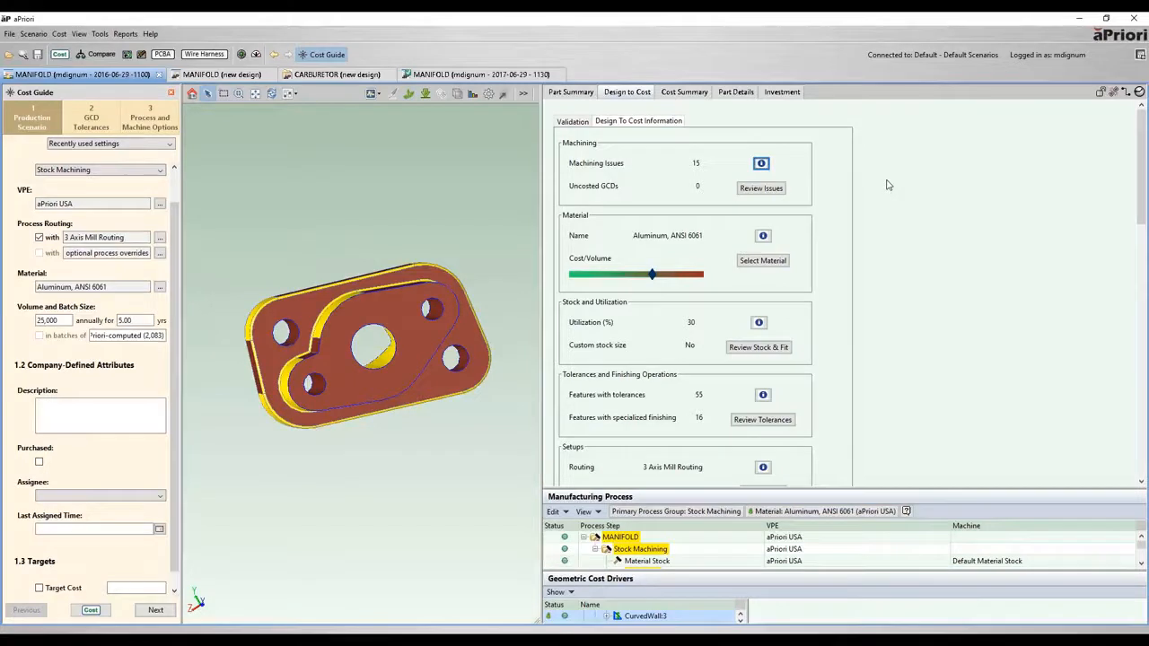
Step: Review the manifold's machining issues, highlighting all Sharp Corner GCDs and inspecting them in the 3D model
{"action": "left_click", "coordinate": [765, 189]}
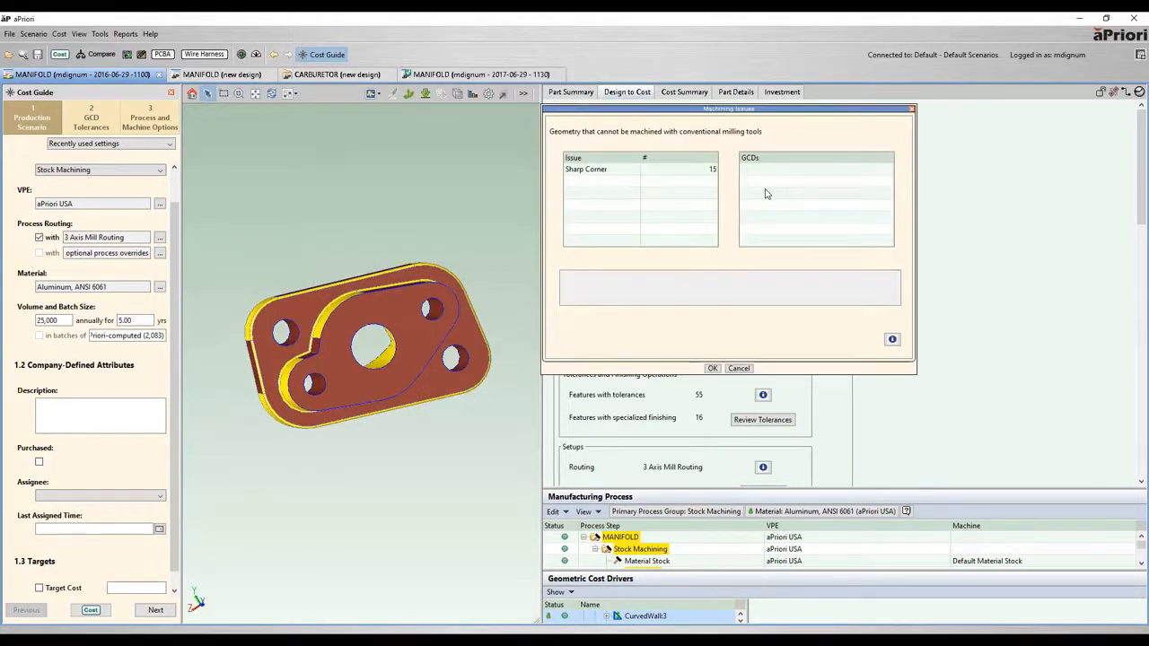
{"action": "left_click", "coordinate": [689, 174]}
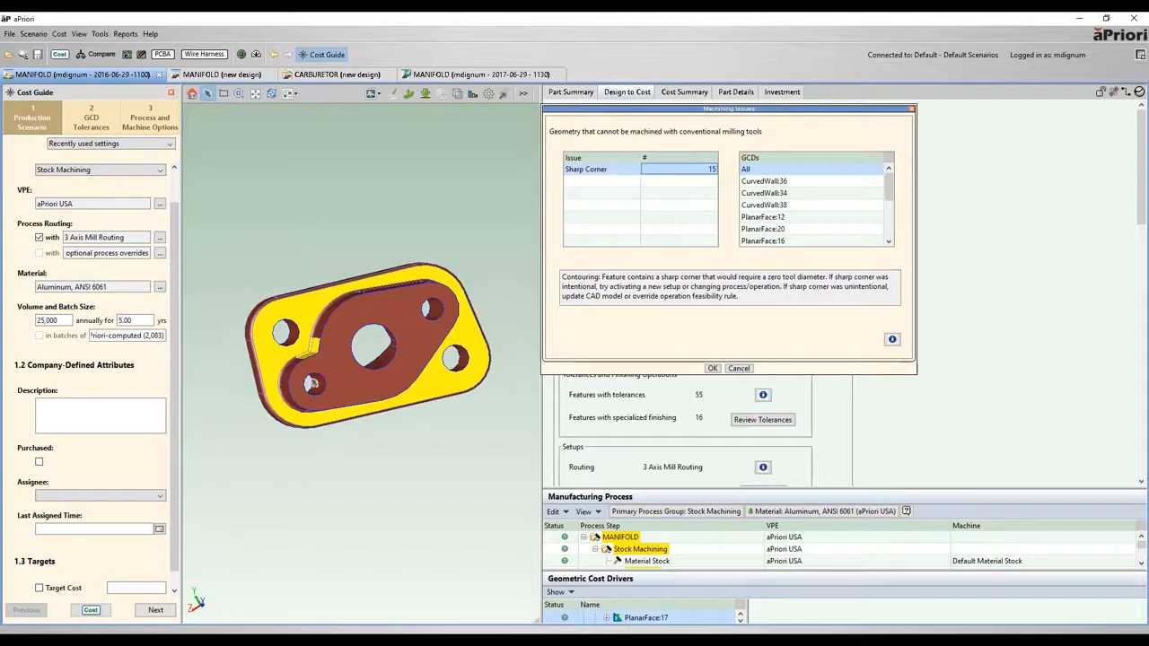
{"action": "middle_click_drag", "start_coordinate": [347, 356], "coordinate": [403, 384]}
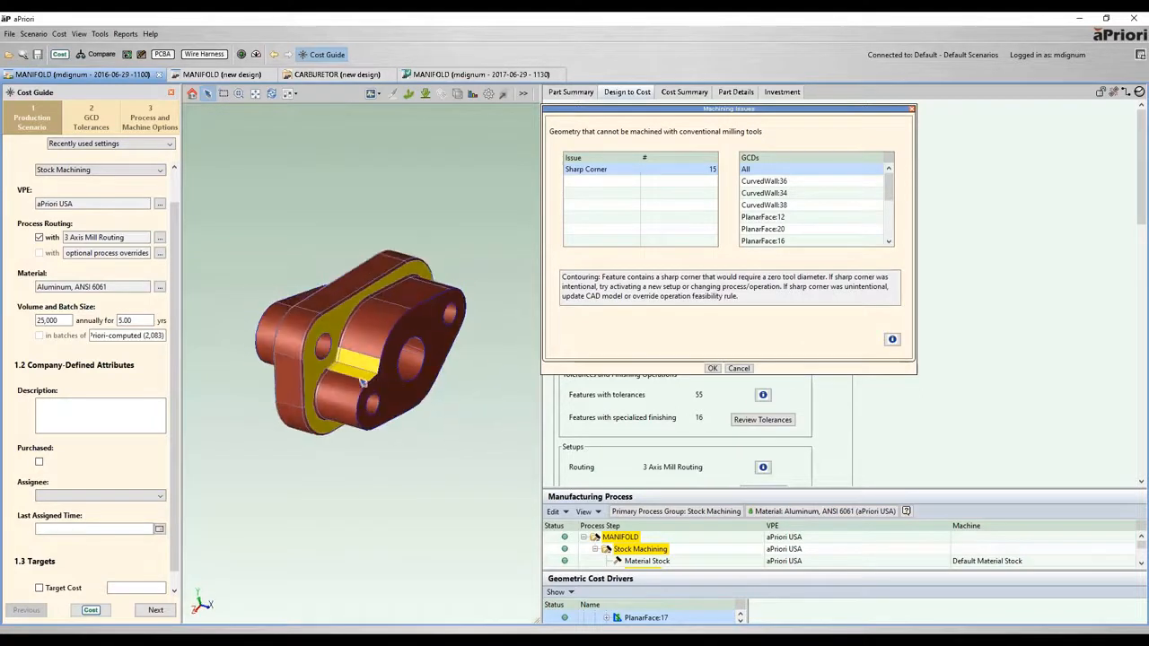
{"action": "scroll", "coordinate": [366, 384], "scroll_direction": "up", "scroll_amount": 2}
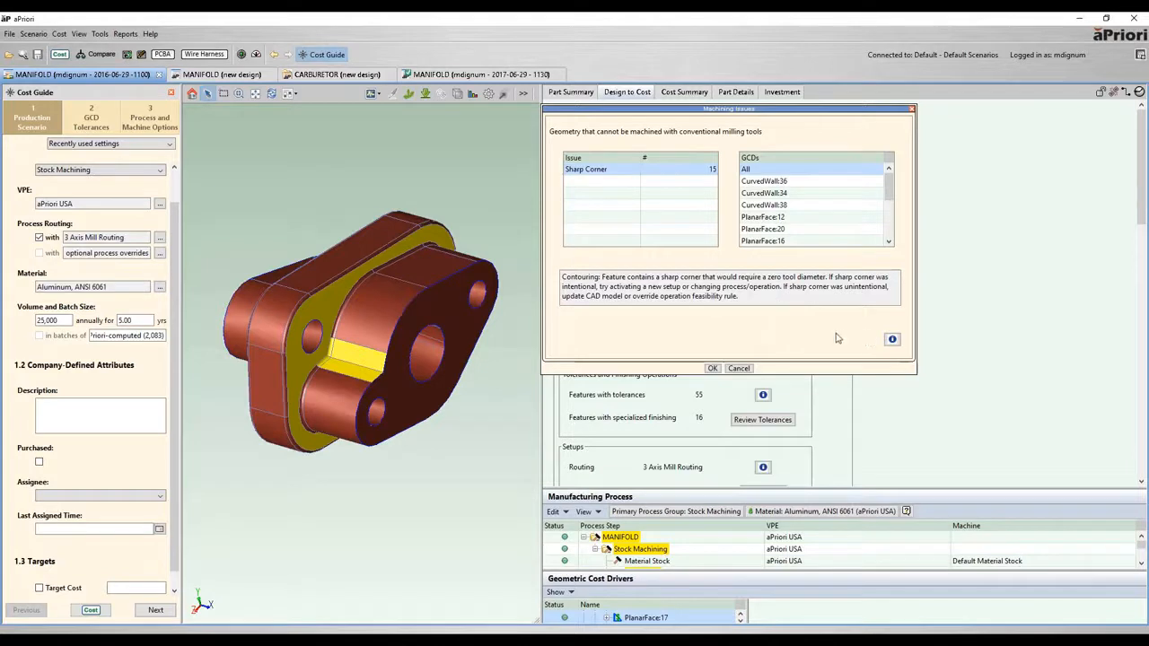
Step: Read the redesign guidance for sharp corners and close the open review dialogs without changes
{"action": "left_click", "coordinate": [892, 340]}
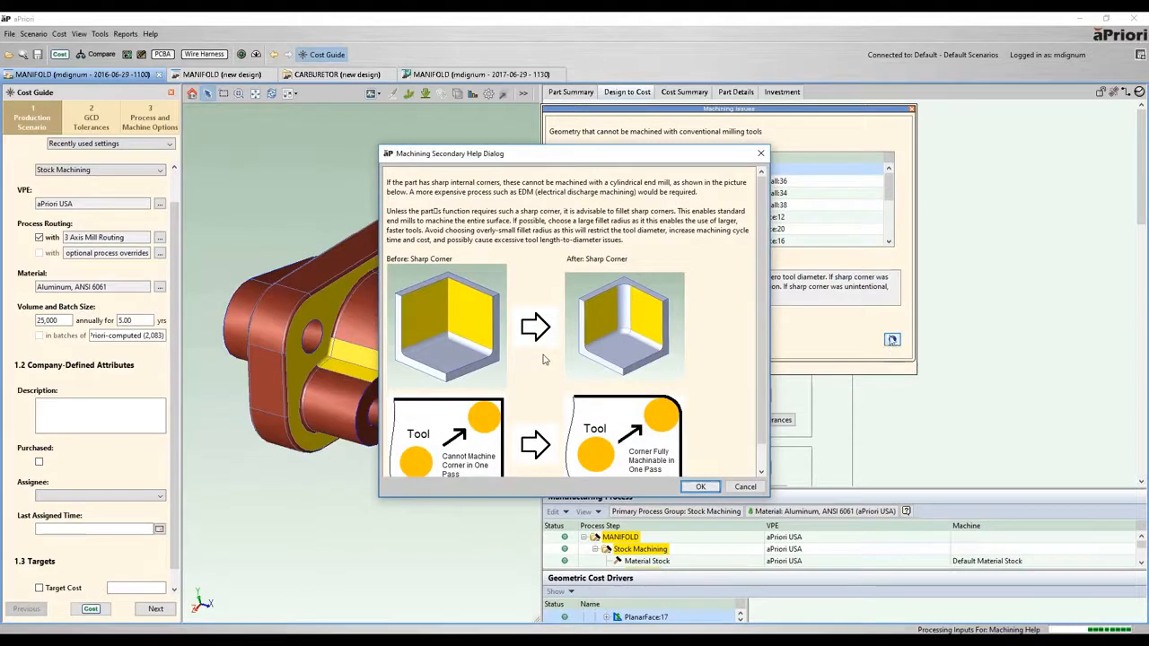
{"action": "scroll", "coordinate": [730, 349], "scroll_direction": "down", "scroll_amount": 1}
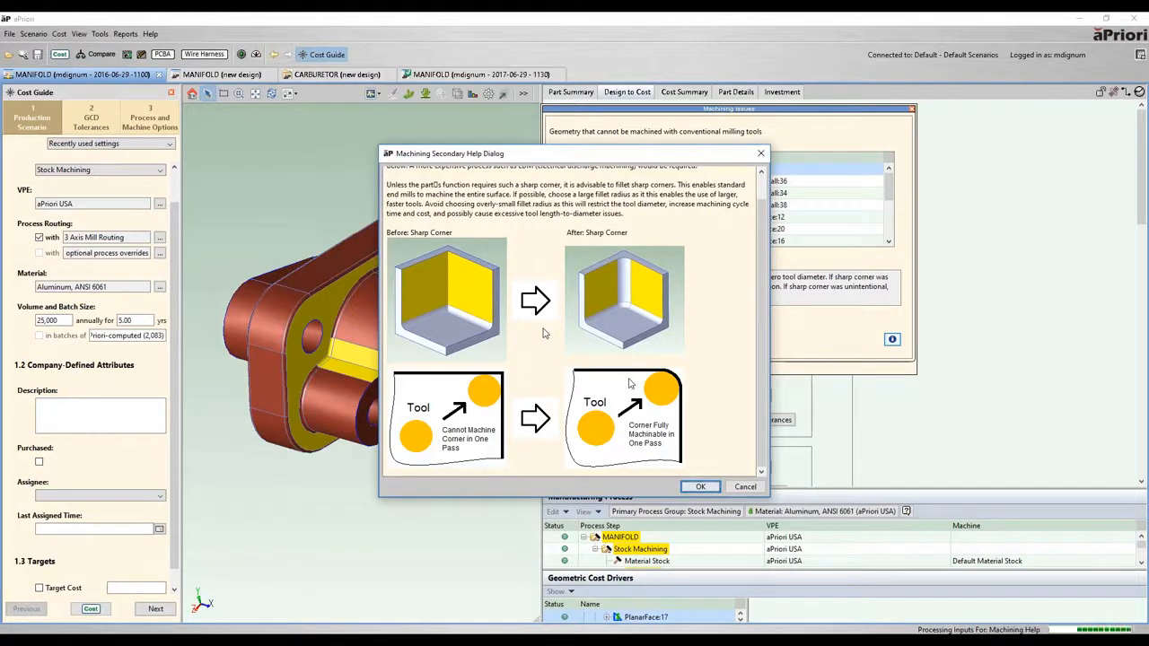
{"action": "left_click", "coordinate": [744, 488]}
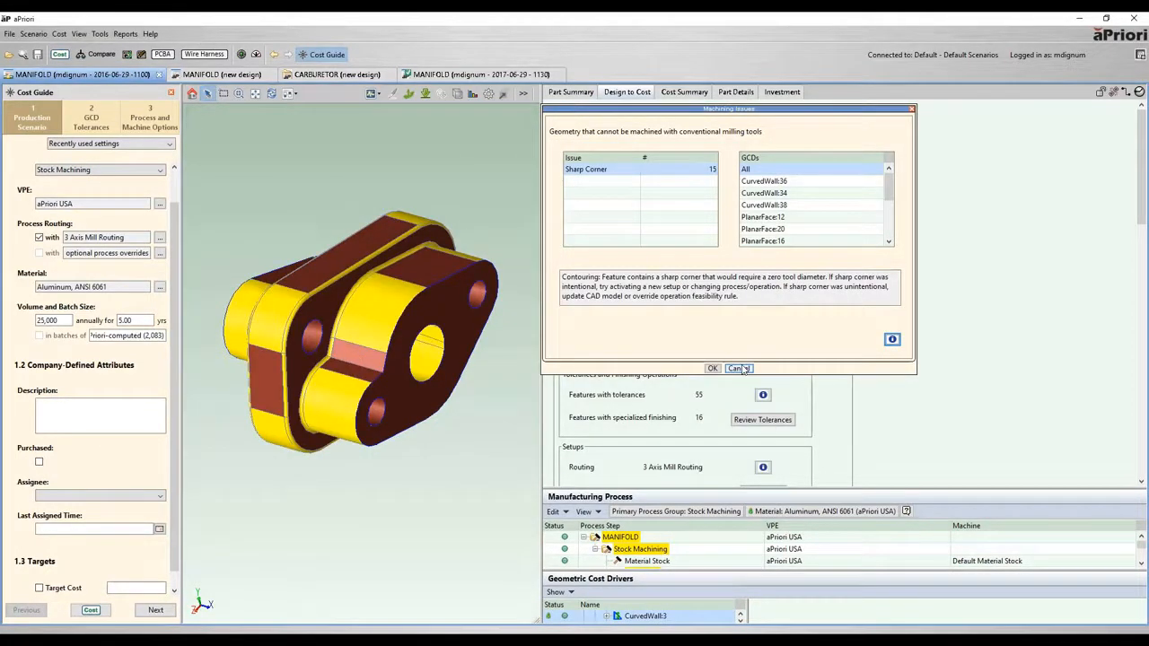
{"action": "left_click", "coordinate": [738, 369]}
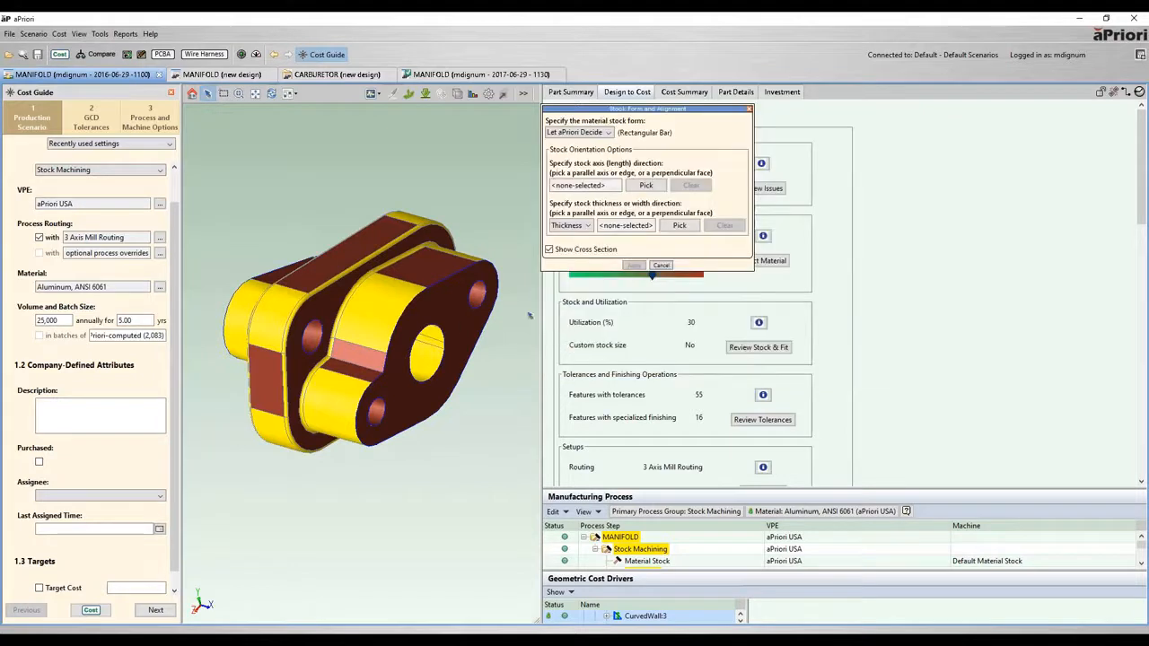
{"action": "left_click", "coordinate": [661, 266]}
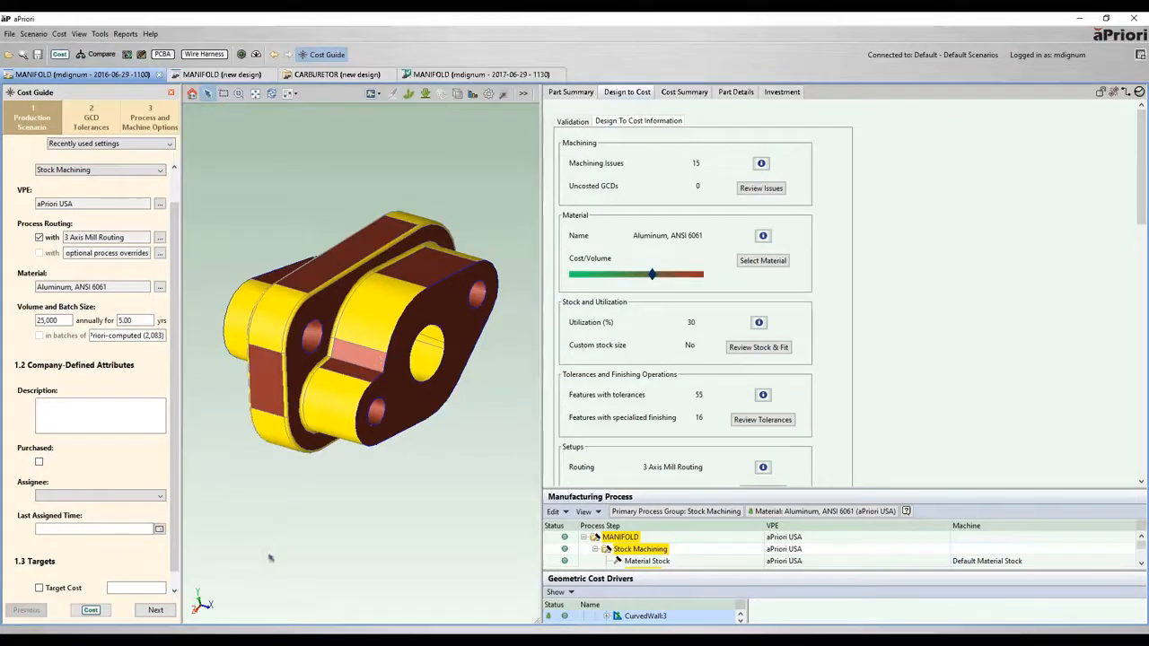
Step: Switch to PTC Creo Parametric, add a Round of 5.00 to the sharp internal corners of the manifold's raised boss, and save the part
{"action": "mouse_move", "coordinate": [256, 632]}
{"action": "left_click", "coordinate": [243, 583]}
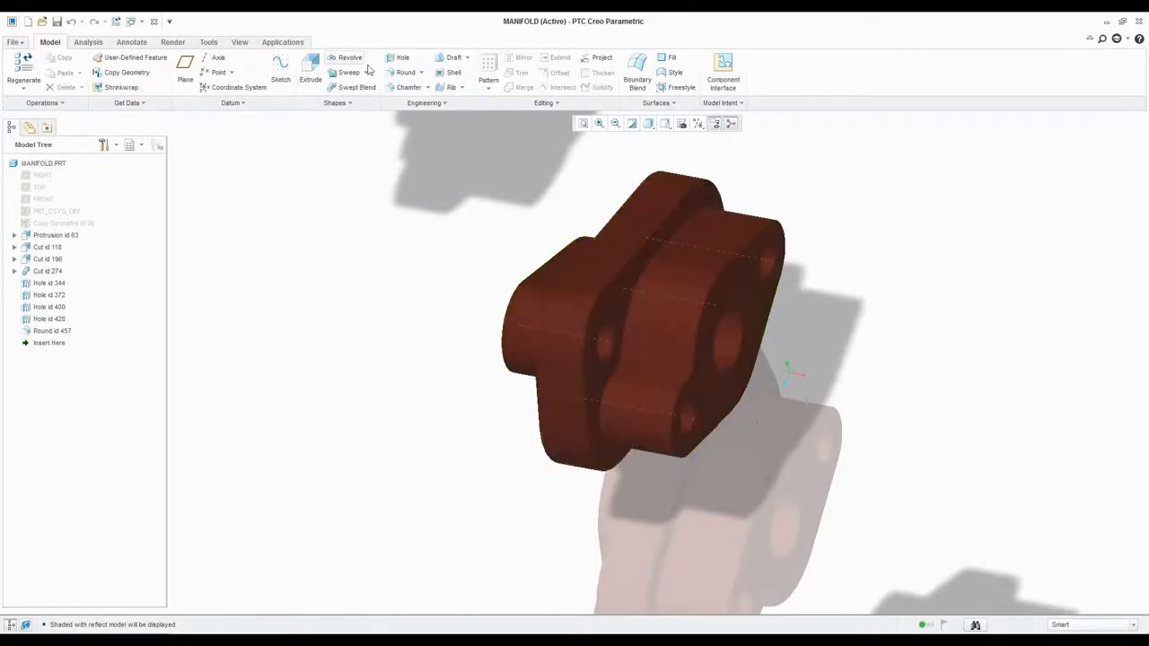
{"action": "left_click", "coordinate": [404, 73]}
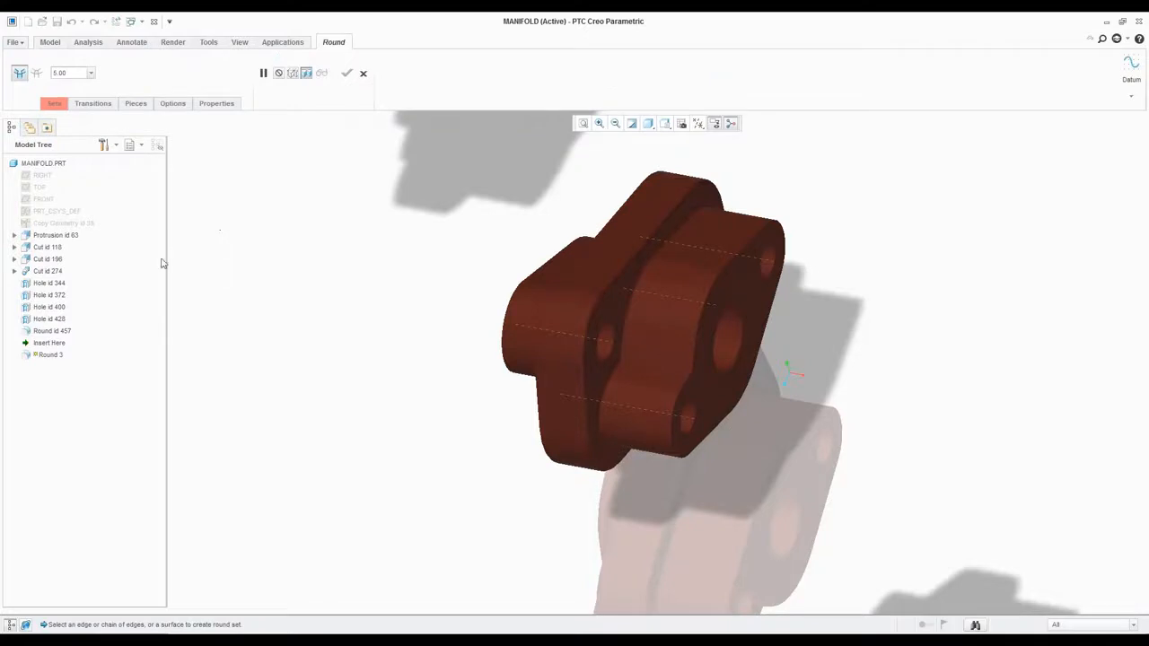
{"action": "left_click", "coordinate": [658, 366]}
{"action": "middle_click_drag", "start_coordinate": [658, 366], "coordinate": [791, 341]}
{"action": "scroll", "coordinate": [792, 341], "scroll_direction": "up", "scroll_amount": 6}
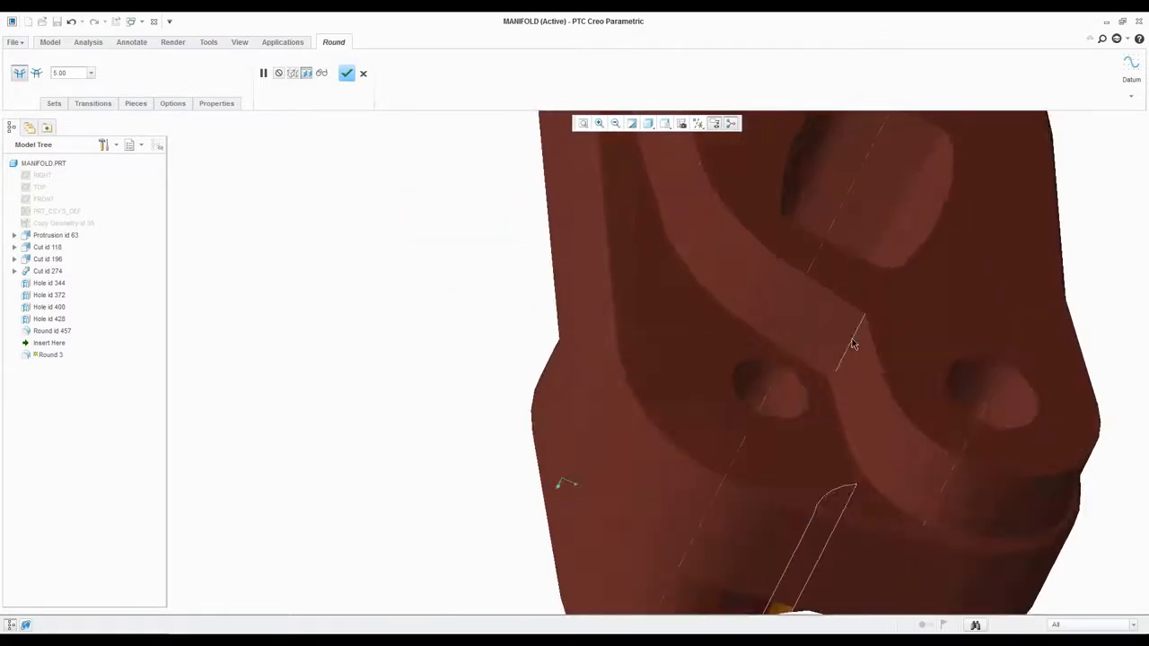
{"action": "left_click", "coordinate": [346, 73]}
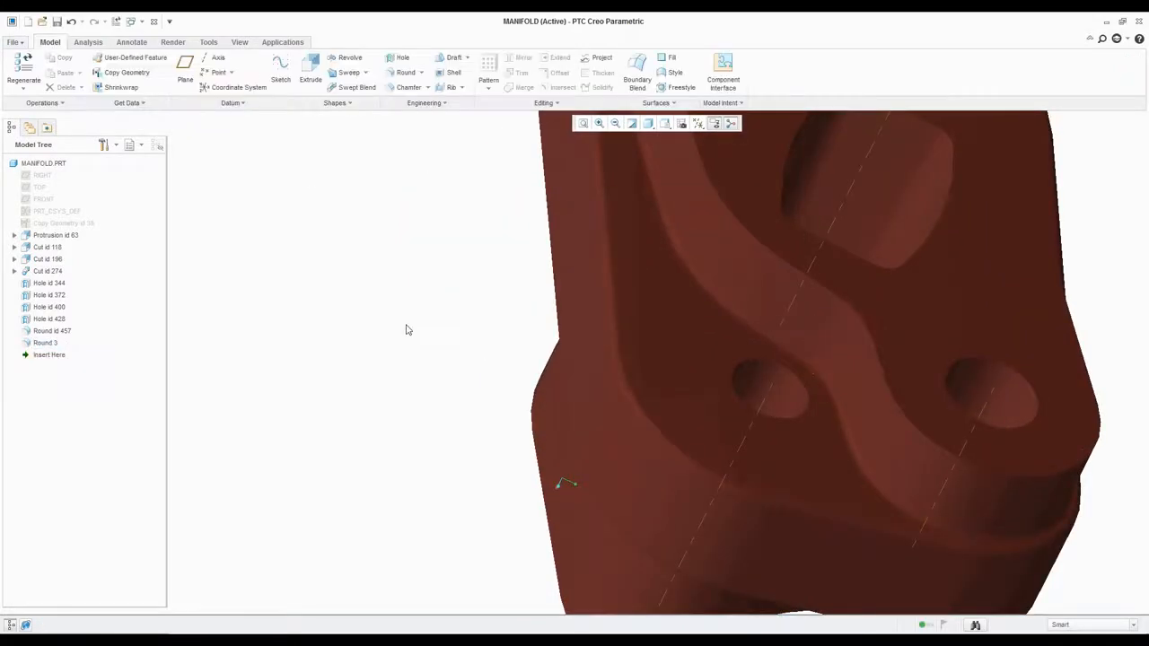
{"action": "key", "text": "ctrl+s"}
Step: Switch back to aPriori and inspect the updated manifold's flange face and rounded corners in the 3D model
{"action": "left_click", "coordinate": [246, 639]}
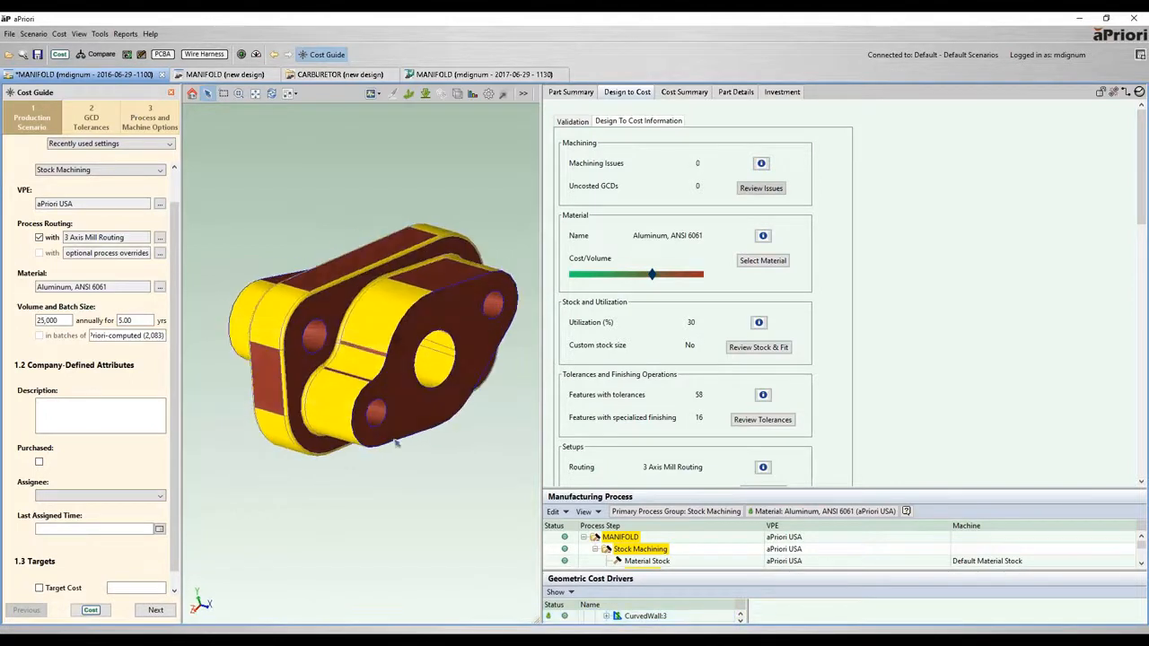
{"action": "left_click", "coordinate": [337, 306]}
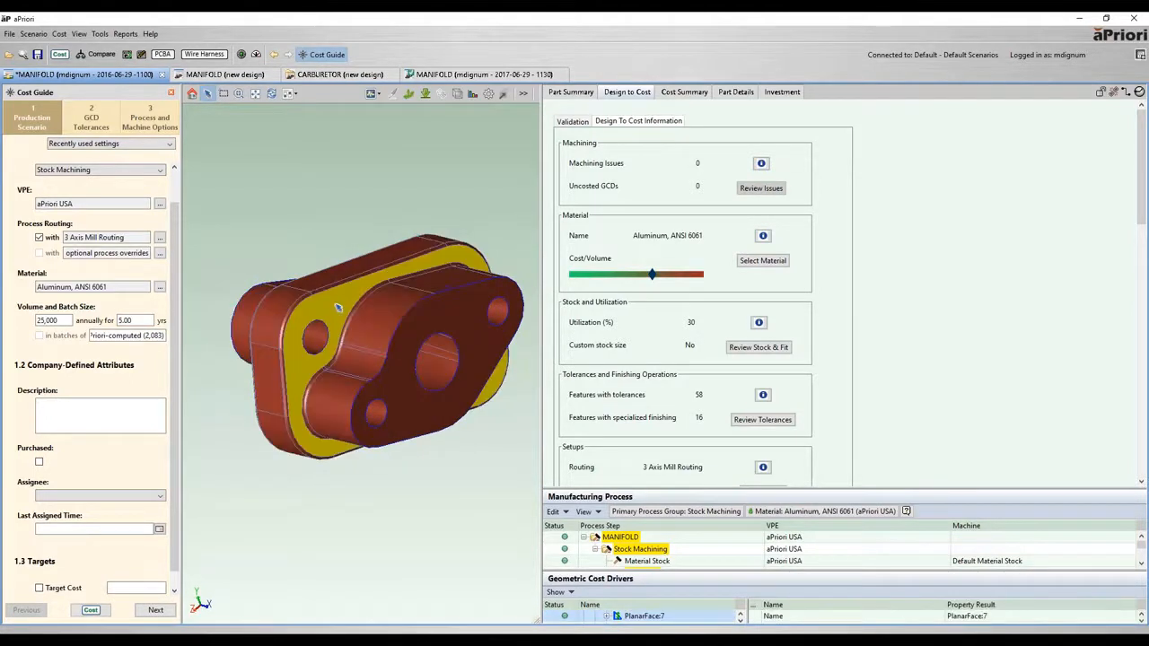
{"action": "middle_click_drag", "start_coordinate": [395, 399], "coordinate": [425, 237]}
{"action": "scroll", "coordinate": [368, 370], "scroll_direction": "down", "scroll_amount": 2}
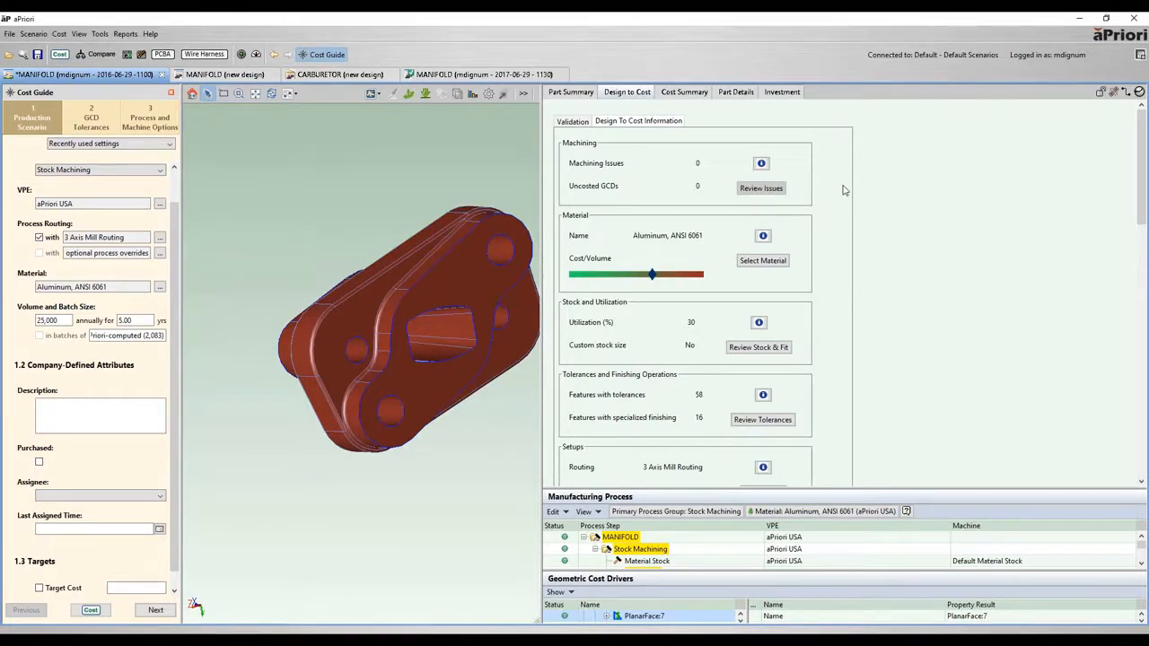
Step: Compare the cost per volume of alternative stock materials across All Material Types, keeping Aluminum, ANSI 6061
{"action": "scroll", "coordinate": [873, 234], "scroll_direction": "down", "scroll_amount": 3}
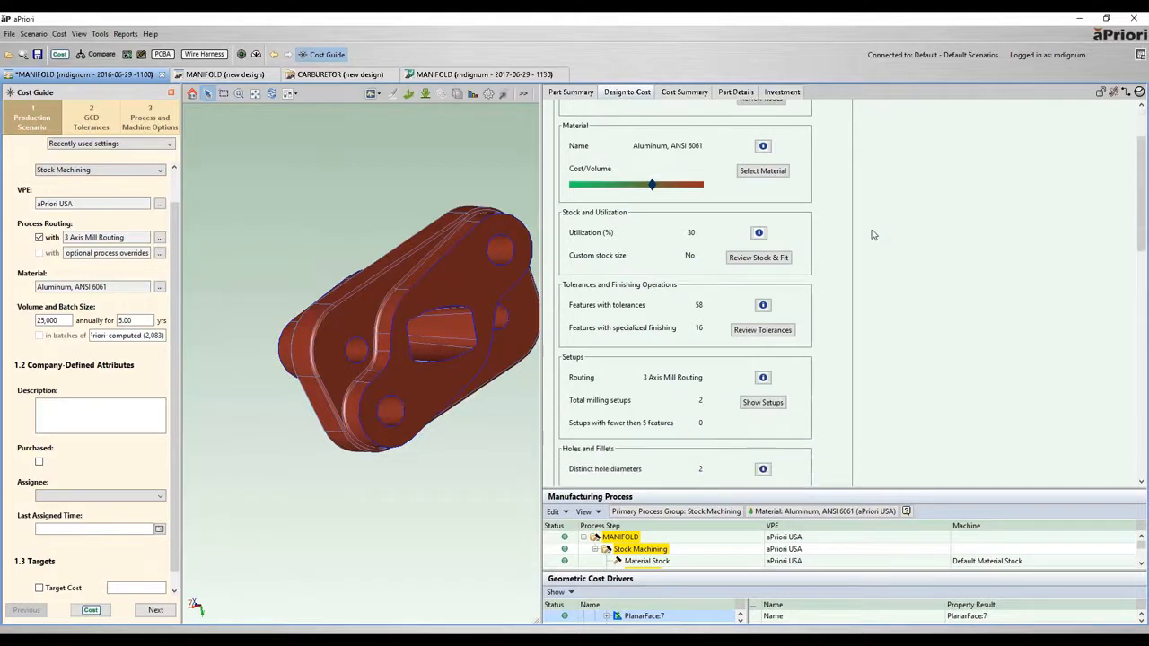
{"action": "scroll", "coordinate": [875, 236], "scroll_direction": "down", "scroll_amount": 1}
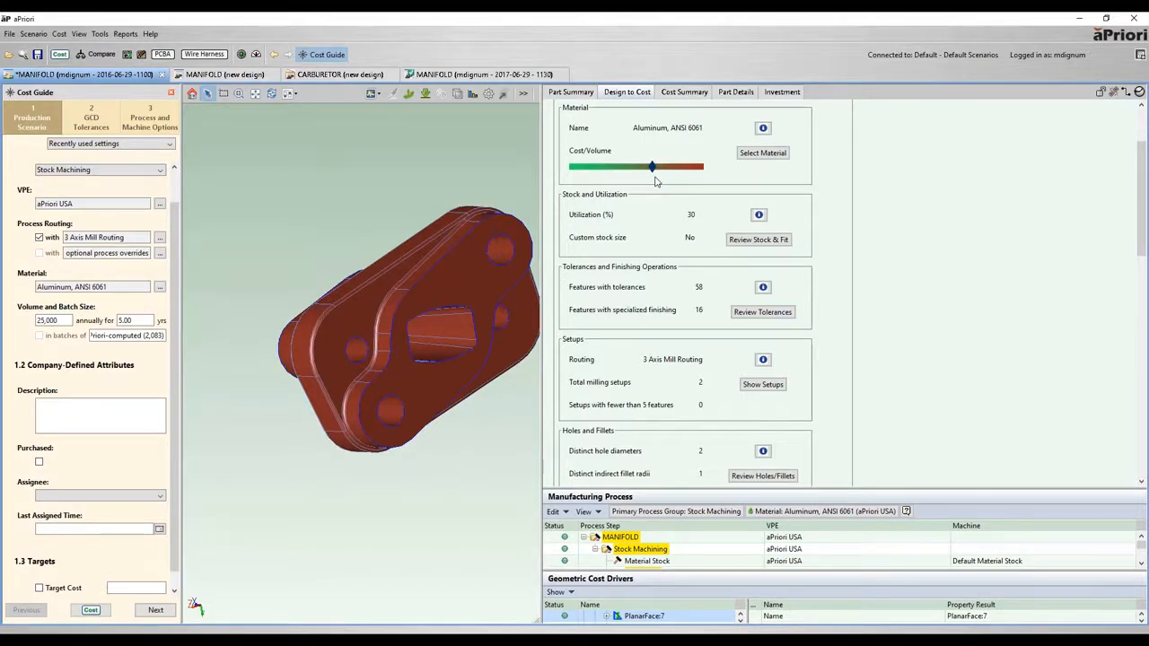
{"action": "left_click", "coordinate": [765, 156]}
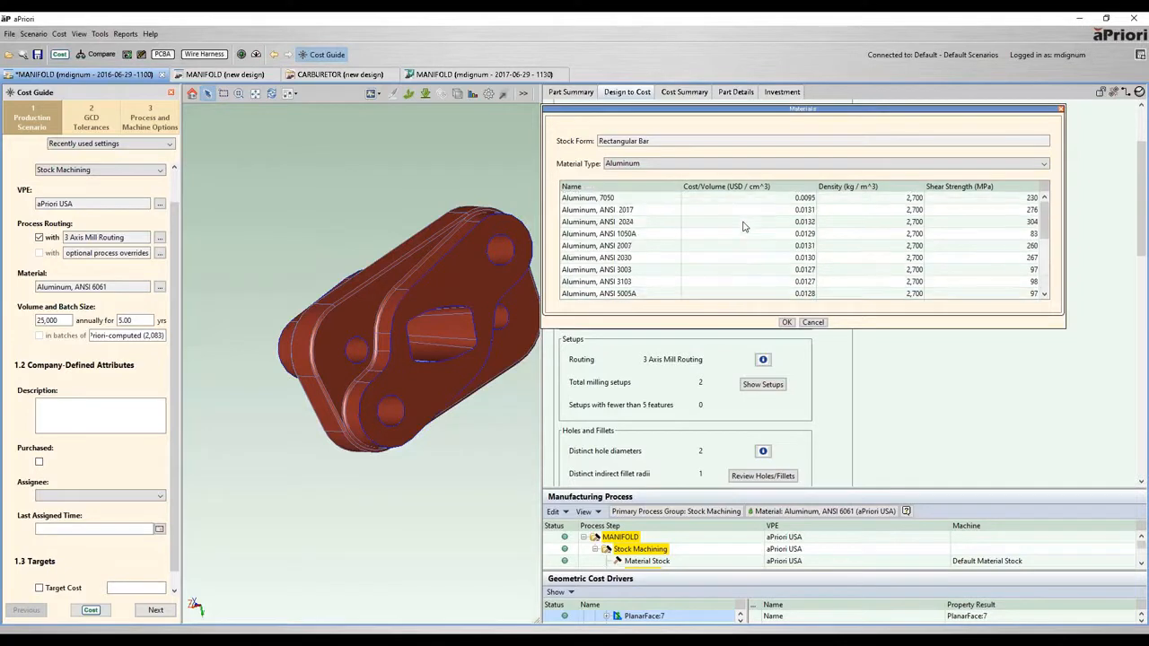
{"action": "left_click", "coordinate": [691, 164]}
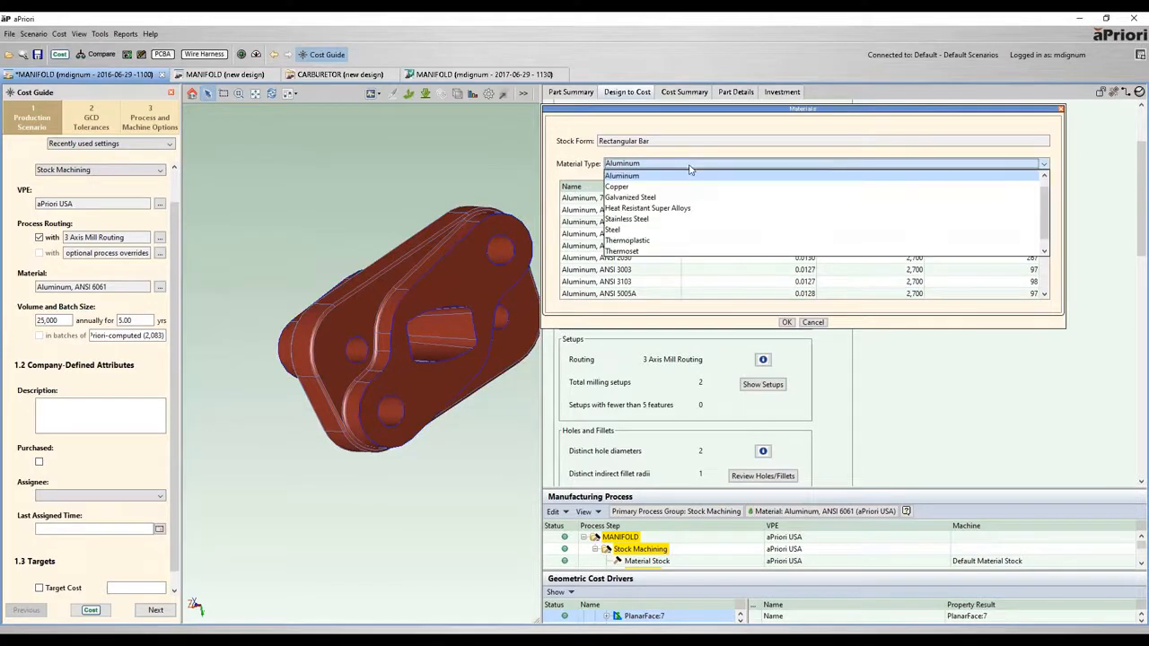
{"action": "left_click", "coordinate": [664, 176]}
{"action": "scroll", "coordinate": [714, 285], "scroll_direction": "down", "scroll_amount": 5}
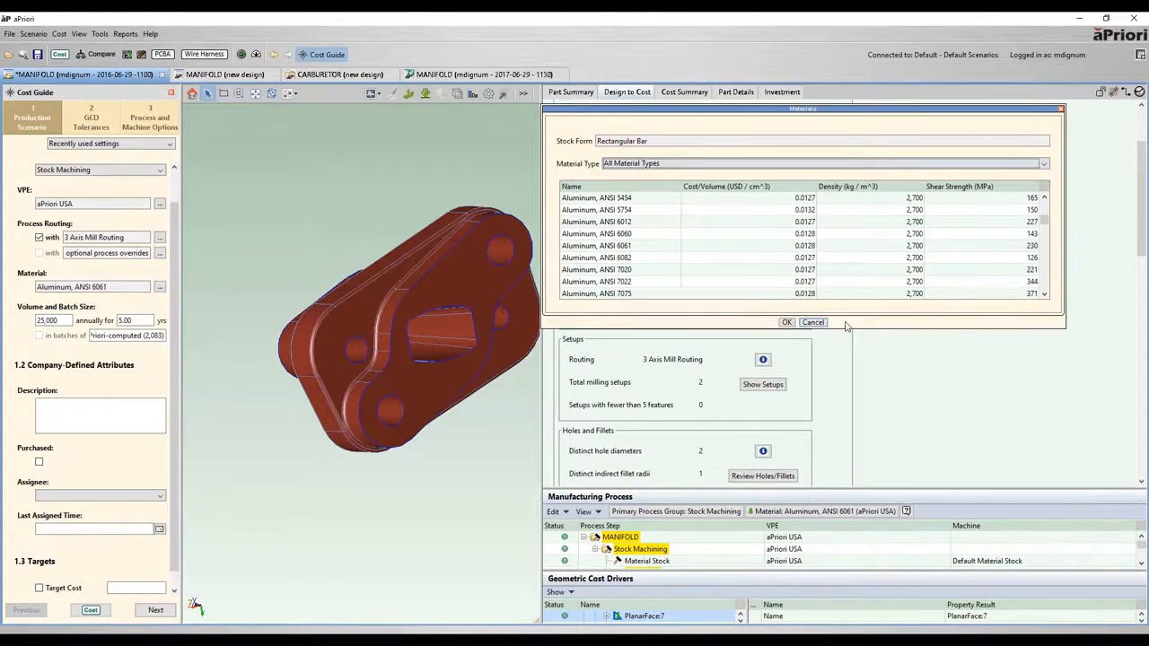
{"action": "left_click", "coordinate": [816, 322]}
{"action": "left_click", "coordinate": [672, 267]}
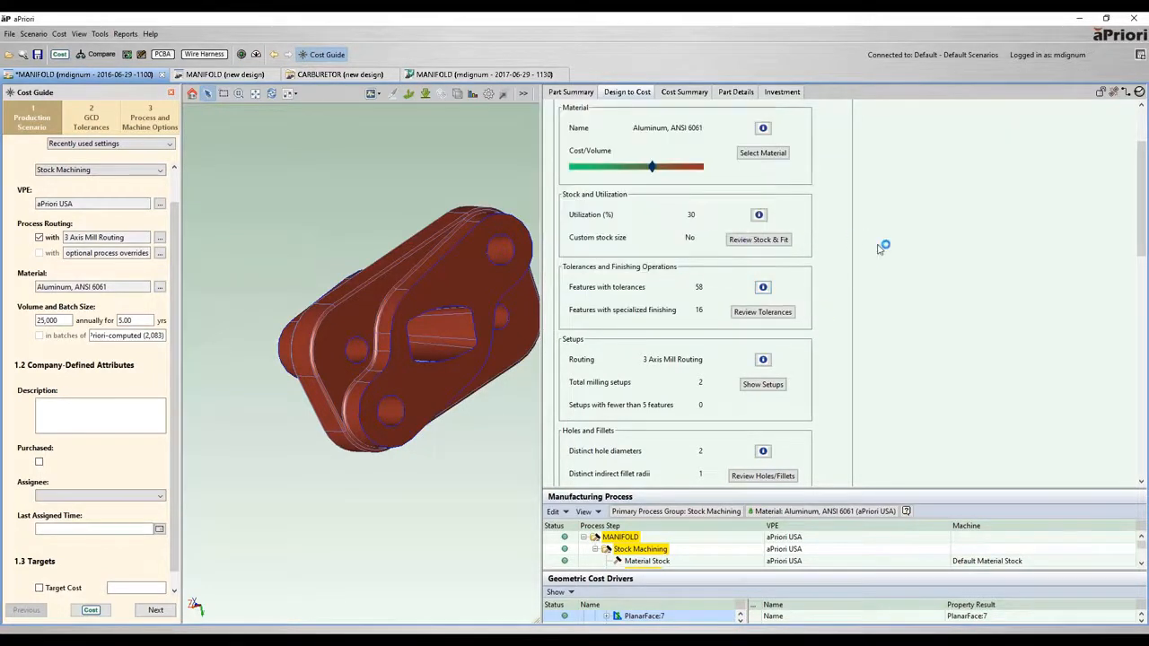
Step: Review the manifold's stock size and fit against the stock outline in 3D without changing it, and continue to the remaining cost categories
{"action": "scroll", "coordinate": [878, 212], "scroll_direction": "down", "scroll_amount": 1}
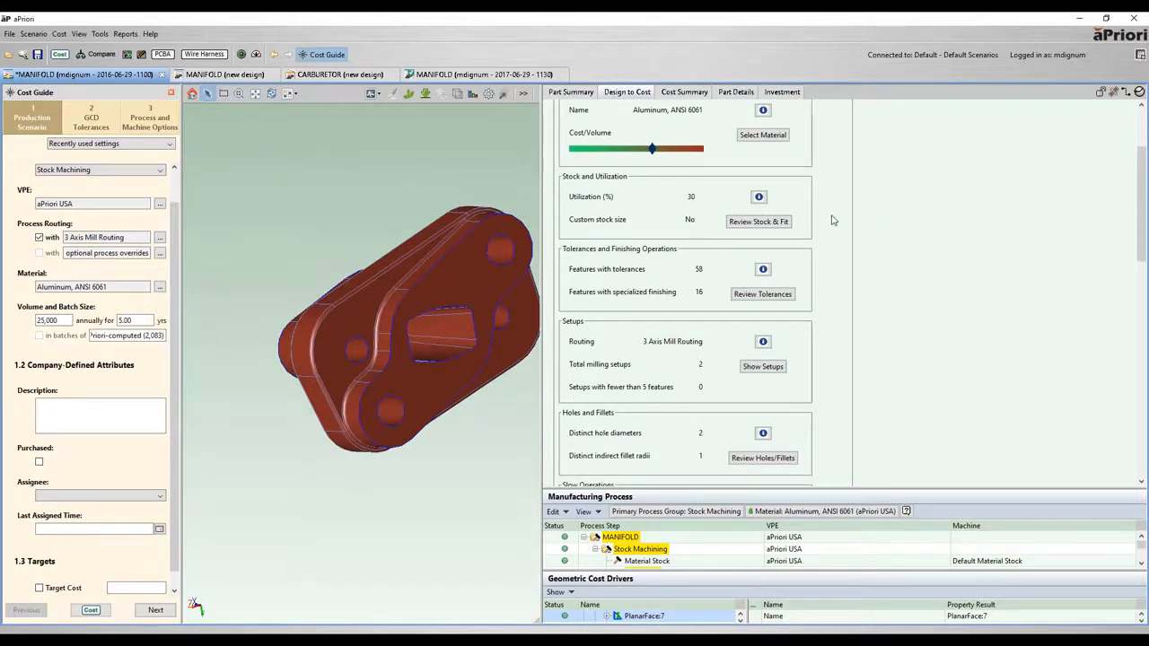
{"action": "scroll", "coordinate": [832, 220], "scroll_direction": "down", "scroll_amount": 2}
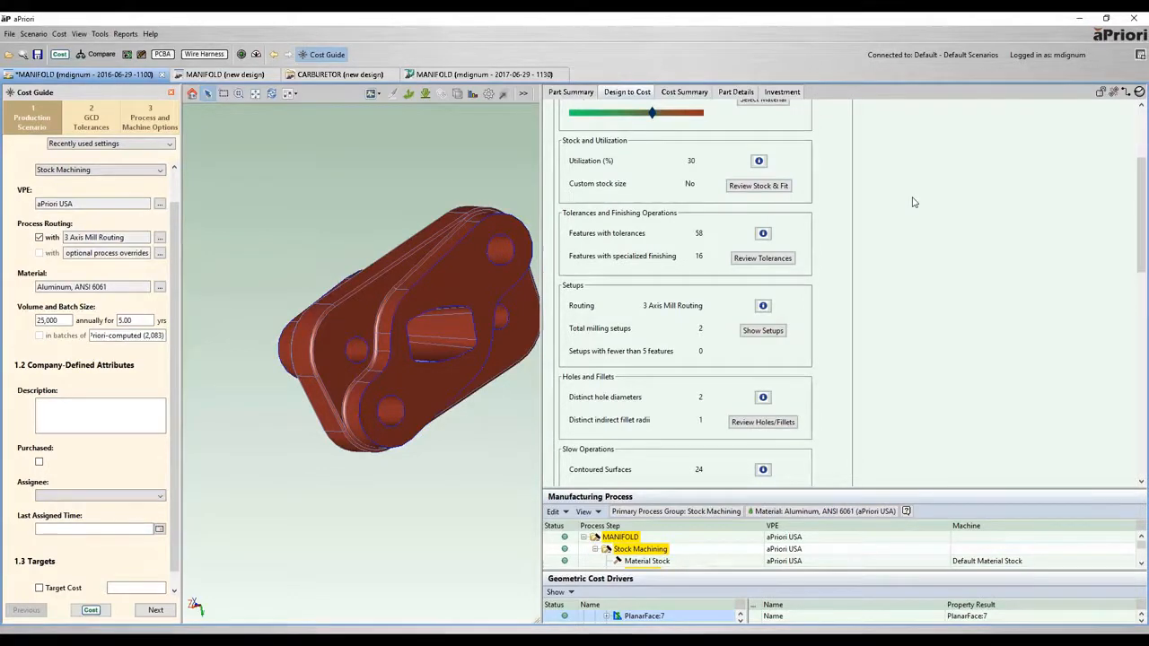
{"action": "left_click", "coordinate": [774, 187]}
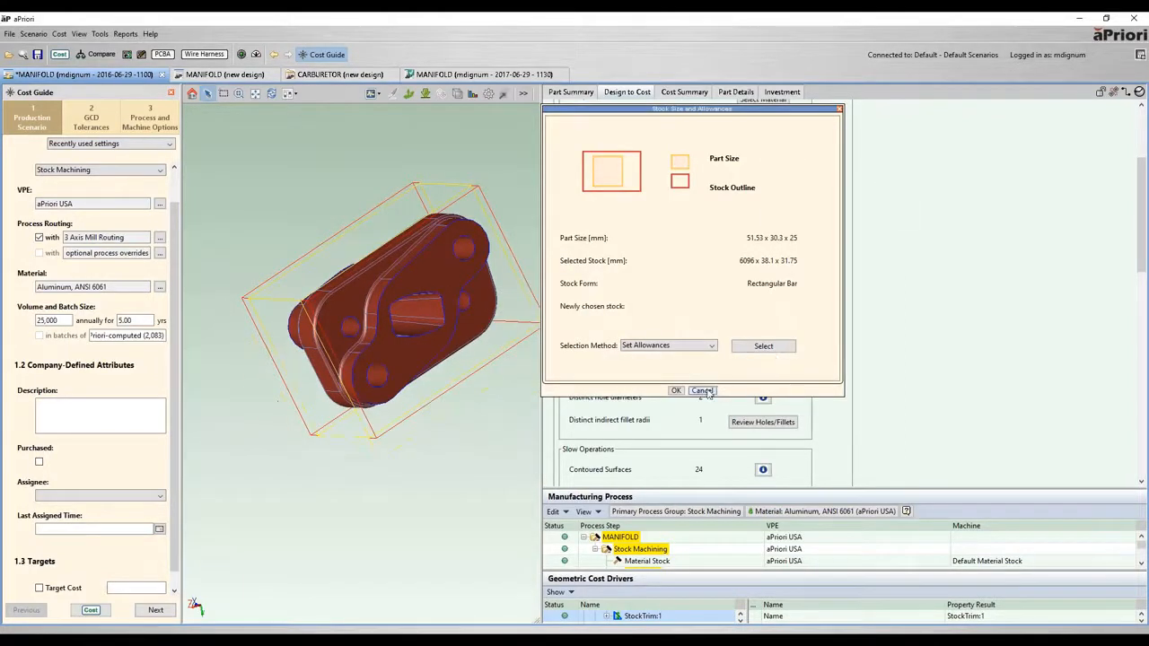
{"action": "middle_click_drag", "start_coordinate": [434, 300], "coordinate": [429, 269]}
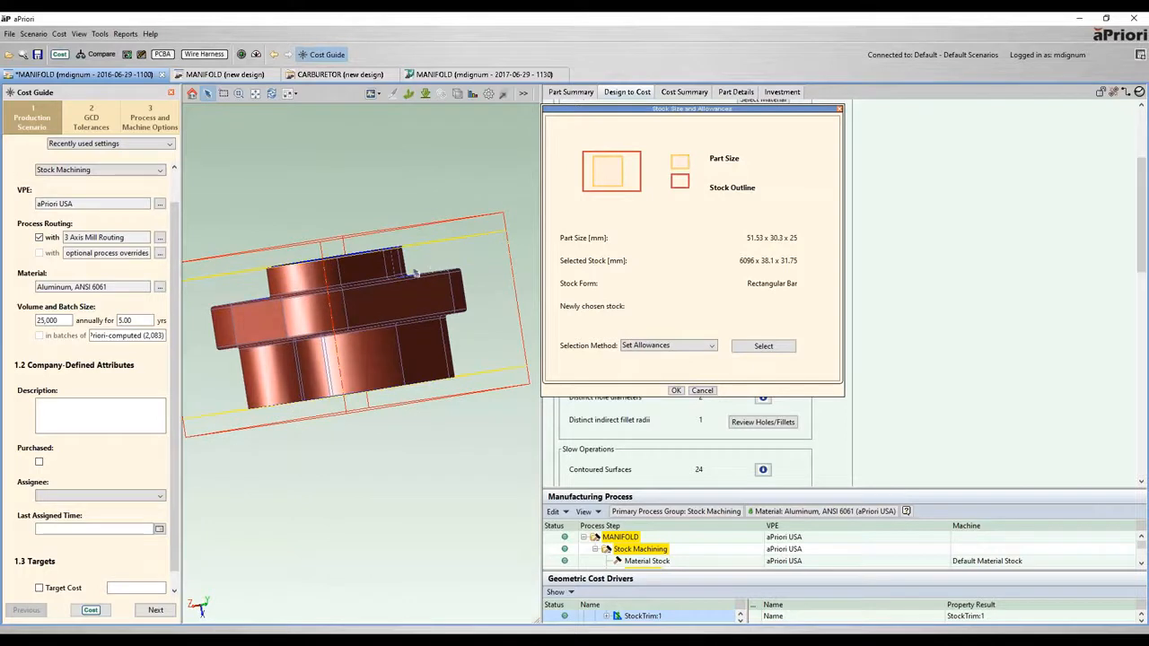
{"action": "middle_click_drag", "start_coordinate": [413, 271], "coordinate": [407, 292]}
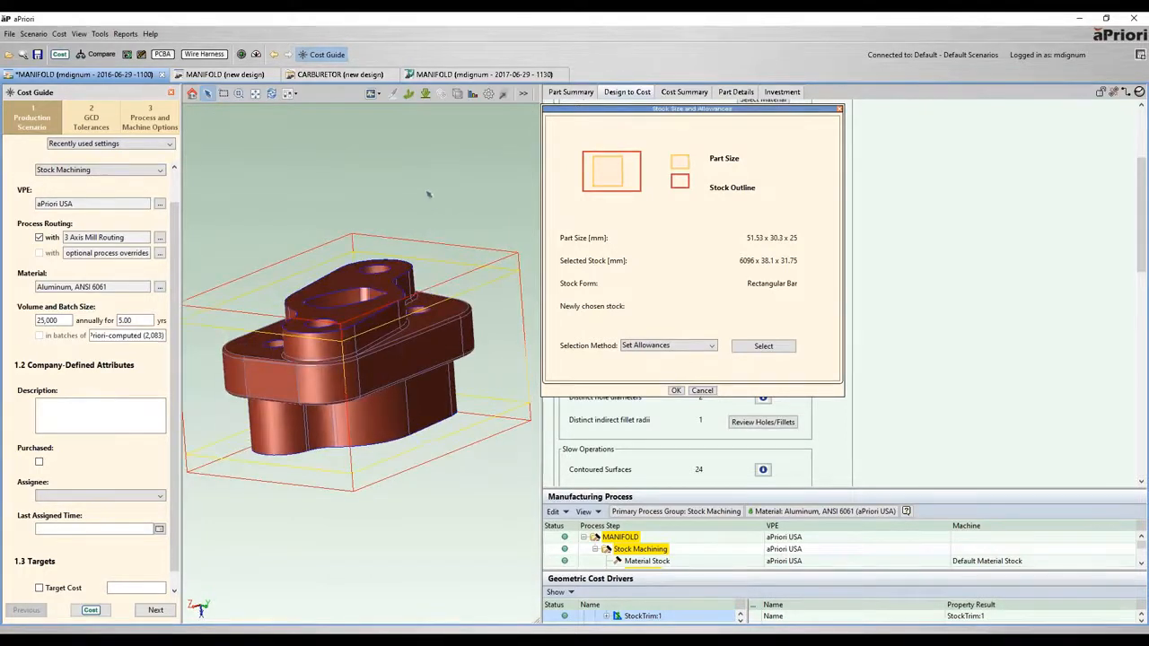
{"action": "scroll", "coordinate": [428, 193], "scroll_direction": "down", "scroll_amount": 1}
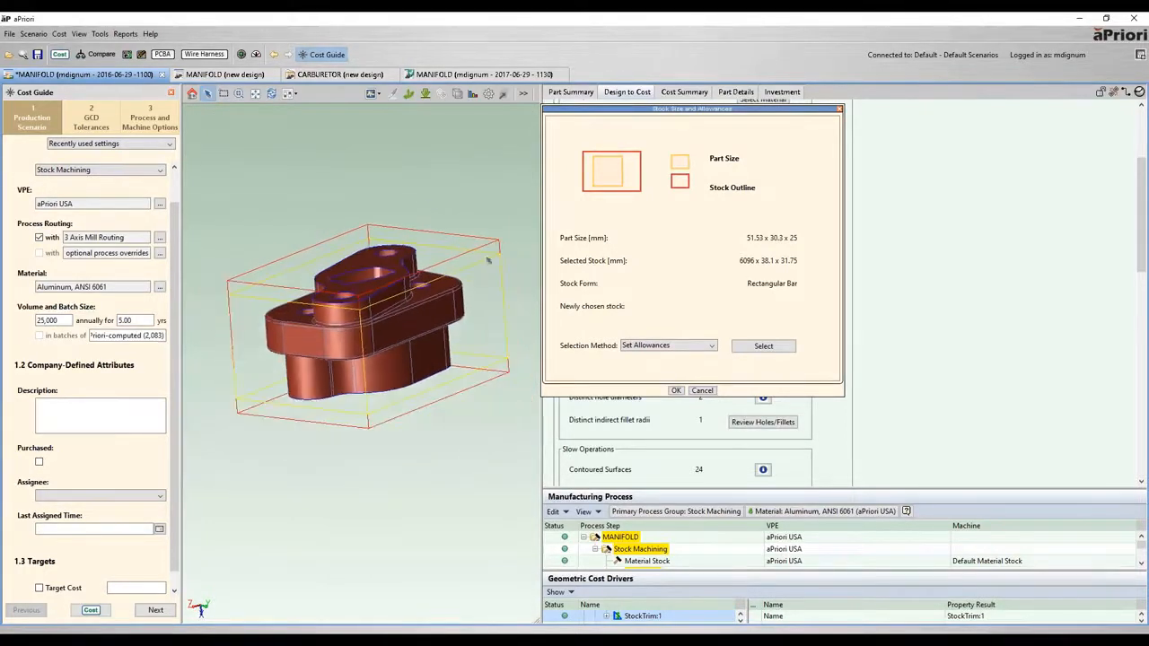
{"action": "left_click", "coordinate": [700, 391]}
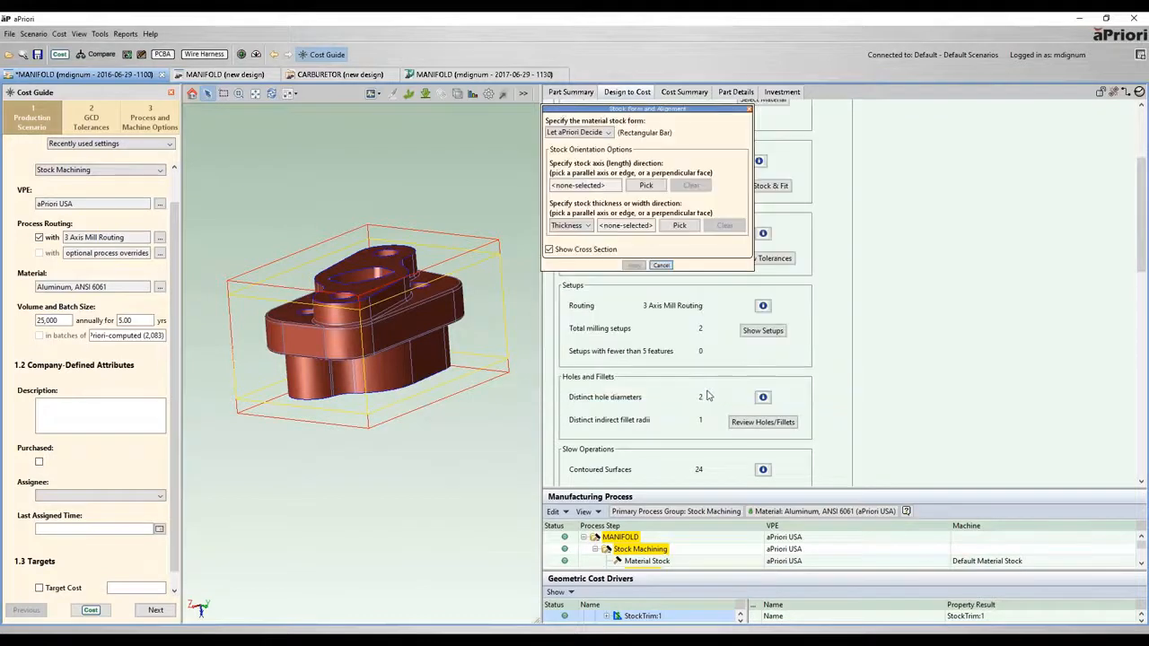
{"action": "left_click", "coordinate": [661, 266]}
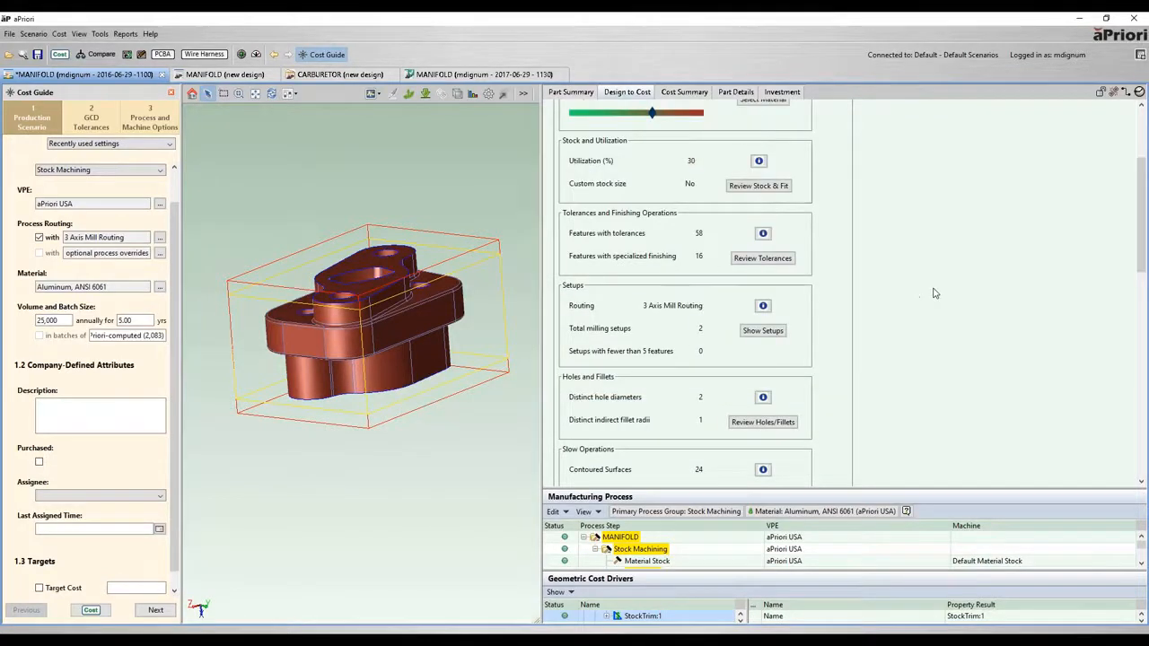
{"action": "scroll", "coordinate": [945, 252], "scroll_direction": "down", "scroll_amount": 1}
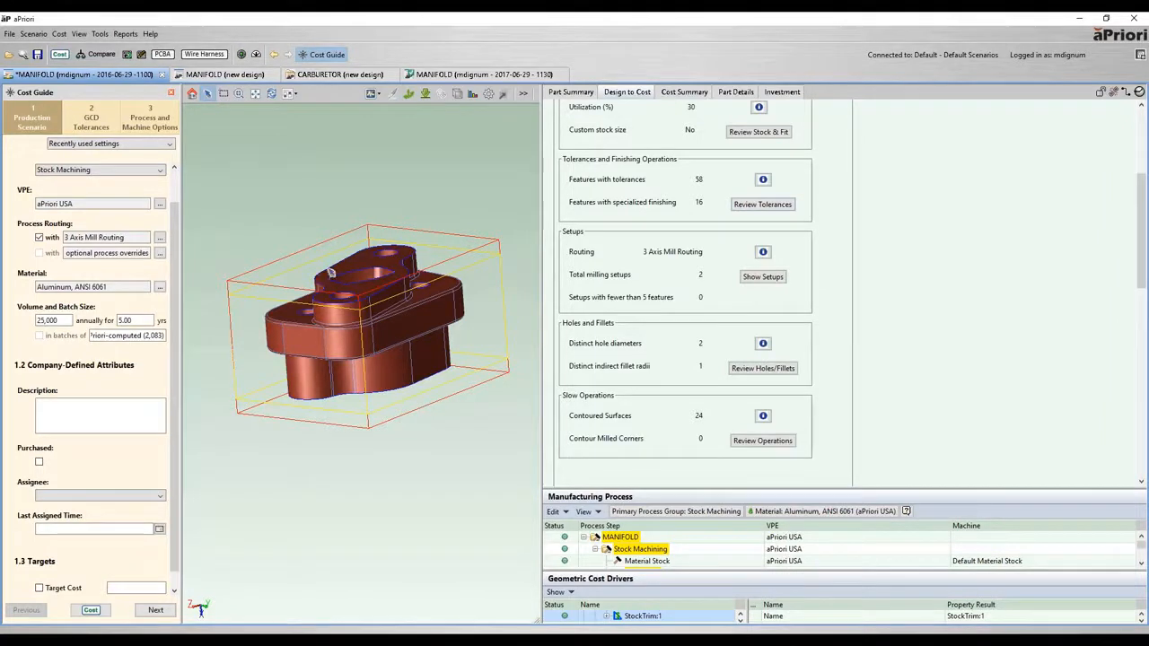
Step: Review the manifold's specialized finishing features, highlighting the Reaming and General Grinding groups and CurvedWall:1's tolerance, without changing anything
{"action": "left_click", "coordinate": [761, 206]}
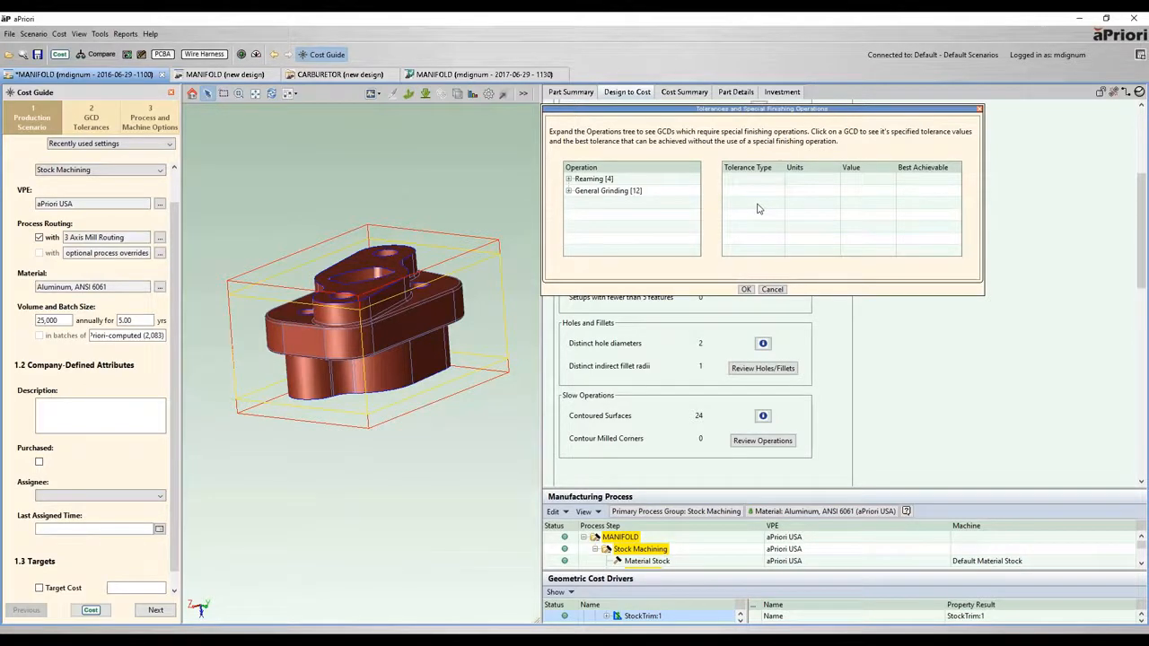
{"action": "left_click", "coordinate": [594, 179]}
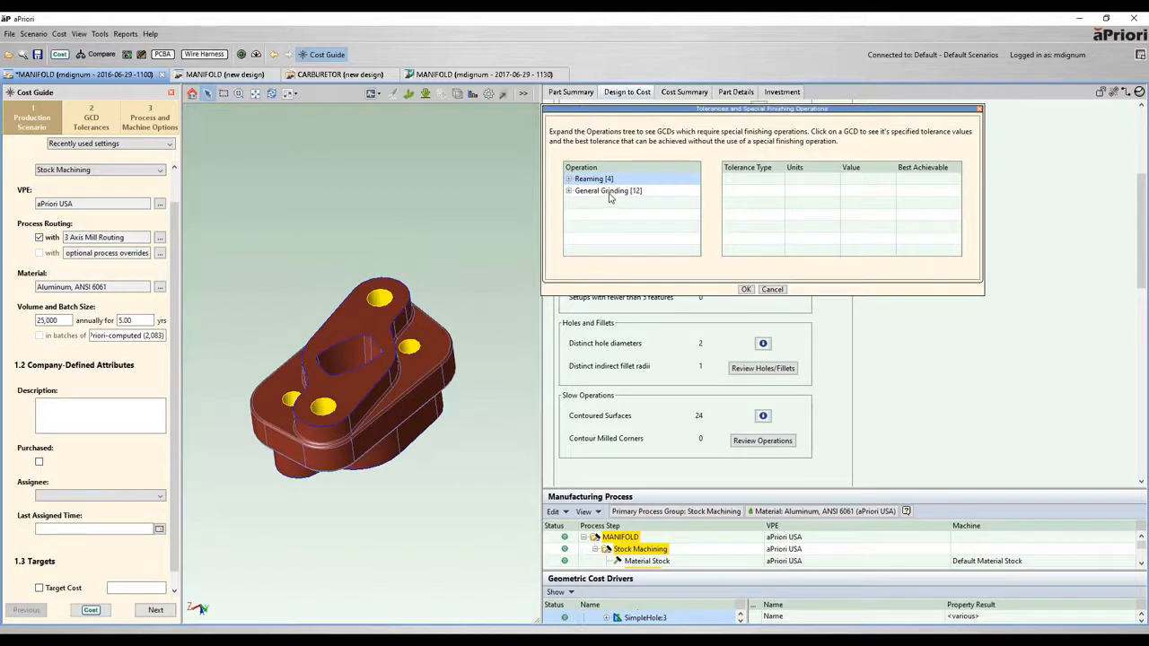
{"action": "left_click", "coordinate": [608, 191]}
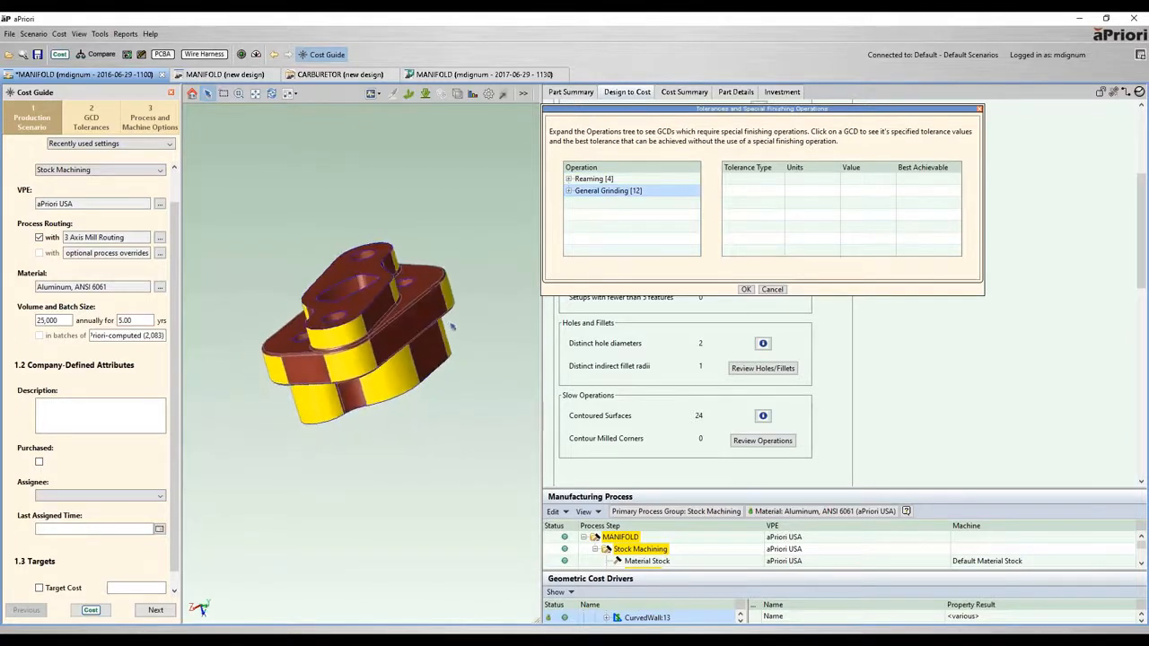
{"action": "left_click", "coordinate": [568, 190]}
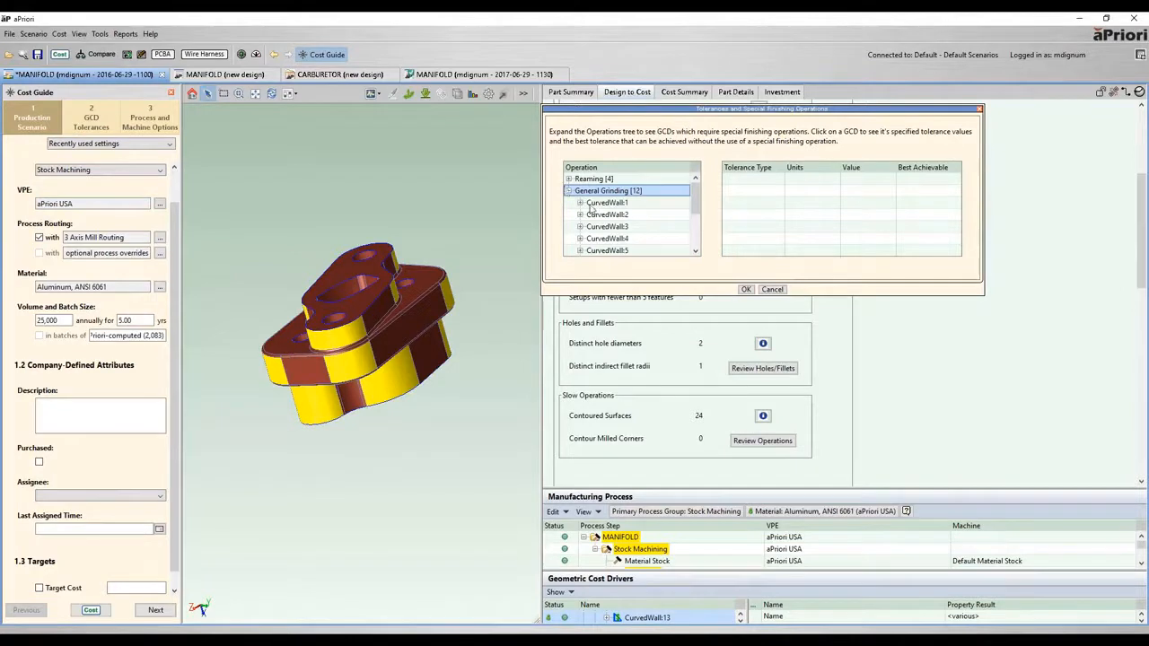
{"action": "left_click", "coordinate": [616, 205]}
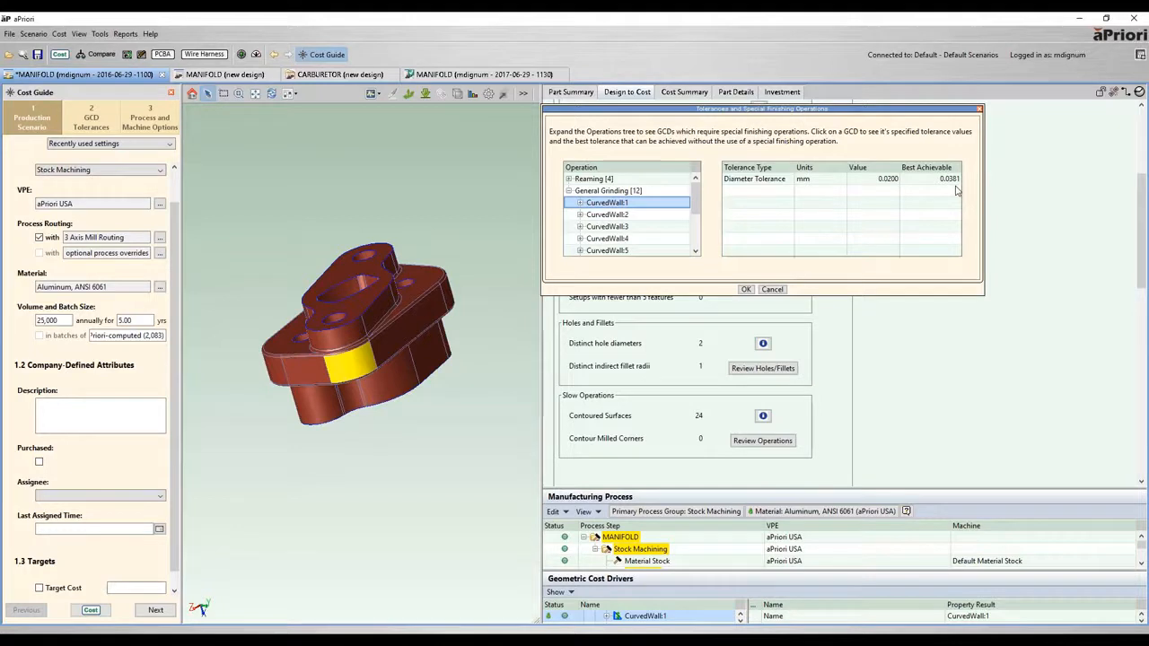
{"action": "left_click", "coordinate": [771, 289]}
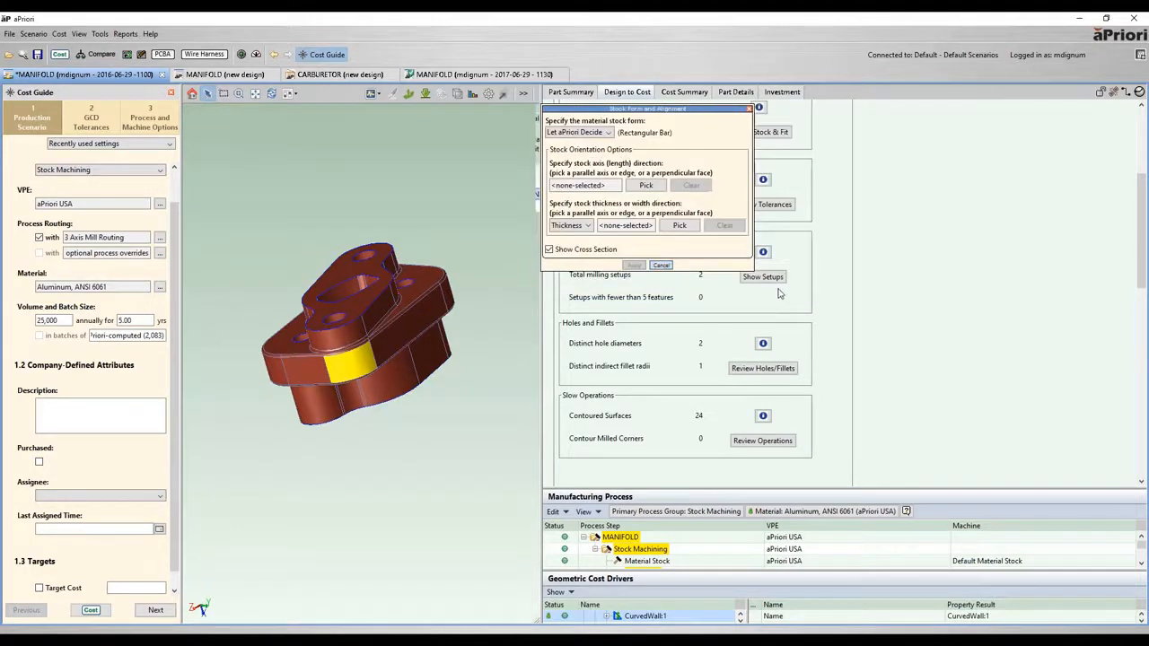
{"action": "left_click", "coordinate": [661, 264]}
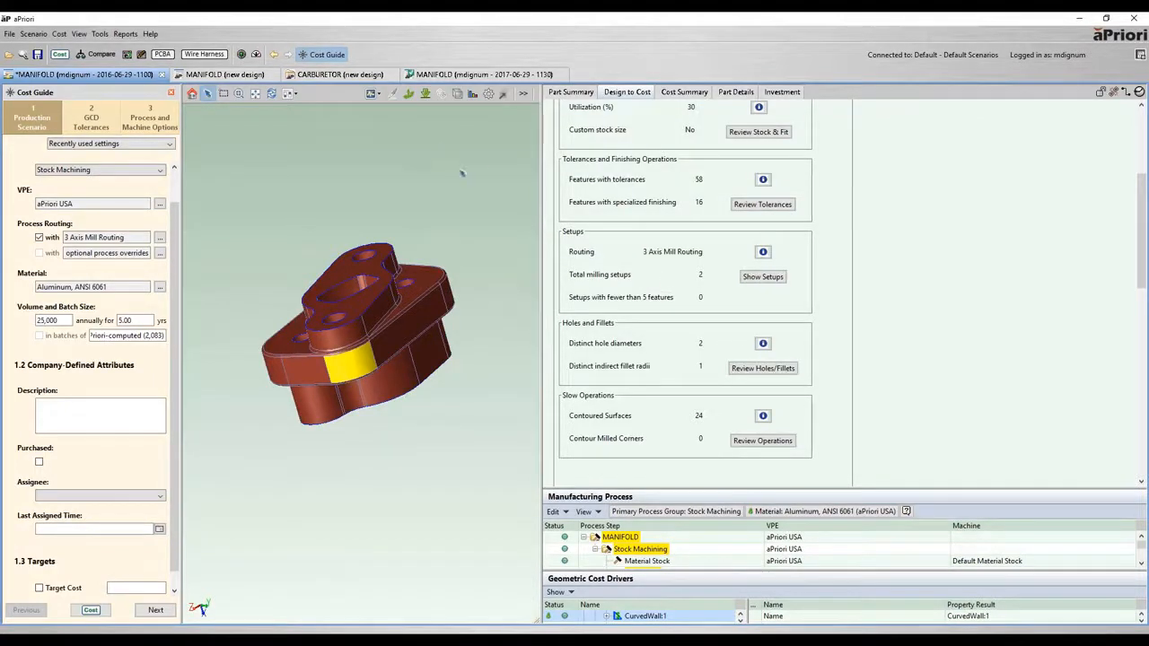
Step: Switch to the 2017-06-29 - 1130 manifold scenario with updated tolerances and review its reamed holes in 3D under the tolerance guidance
{"action": "left_click", "coordinate": [492, 79]}
{"action": "scroll", "coordinate": [426, 261], "scroll_direction": "up", "scroll_amount": 3}
{"action": "scroll", "coordinate": [427, 261], "scroll_direction": "down", "scroll_amount": 2}
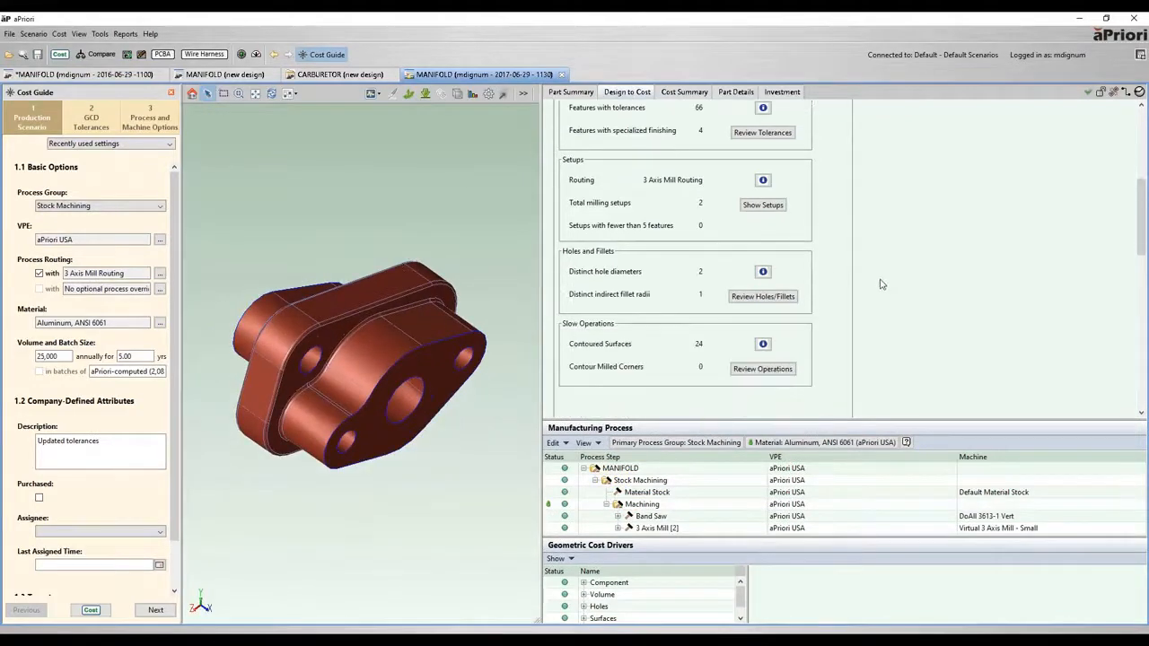
{"action": "scroll", "coordinate": [395, 147], "scroll_direction": "up", "scroll_amount": 1}
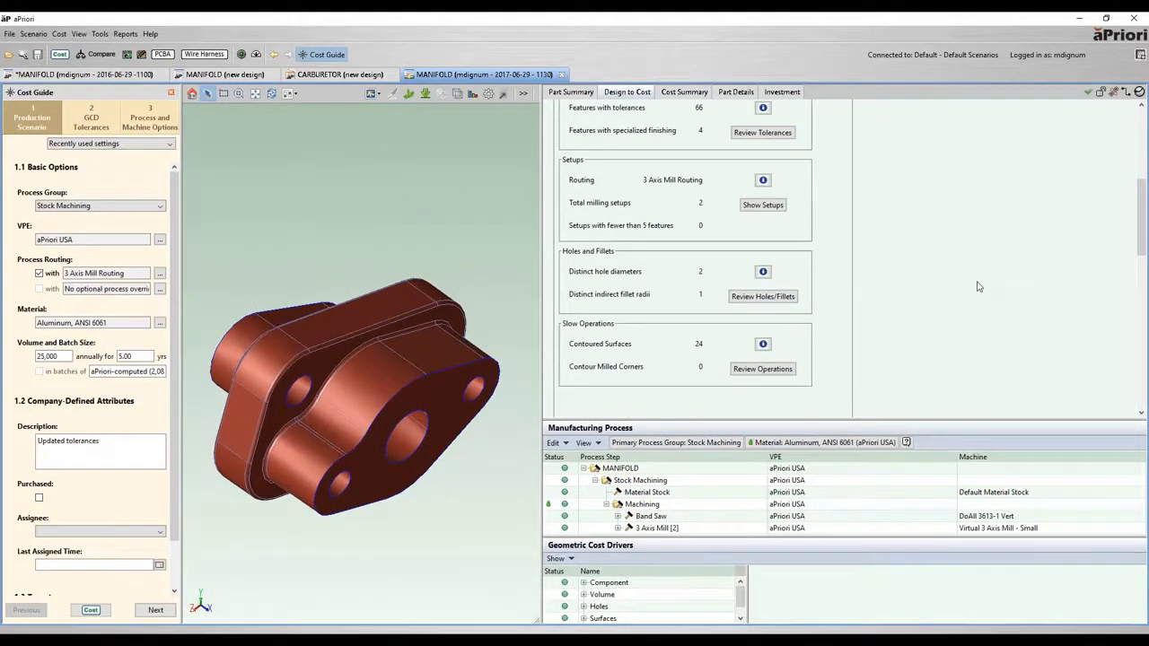
{"action": "scroll", "coordinate": [903, 280], "scroll_direction": "up", "scroll_amount": 1}
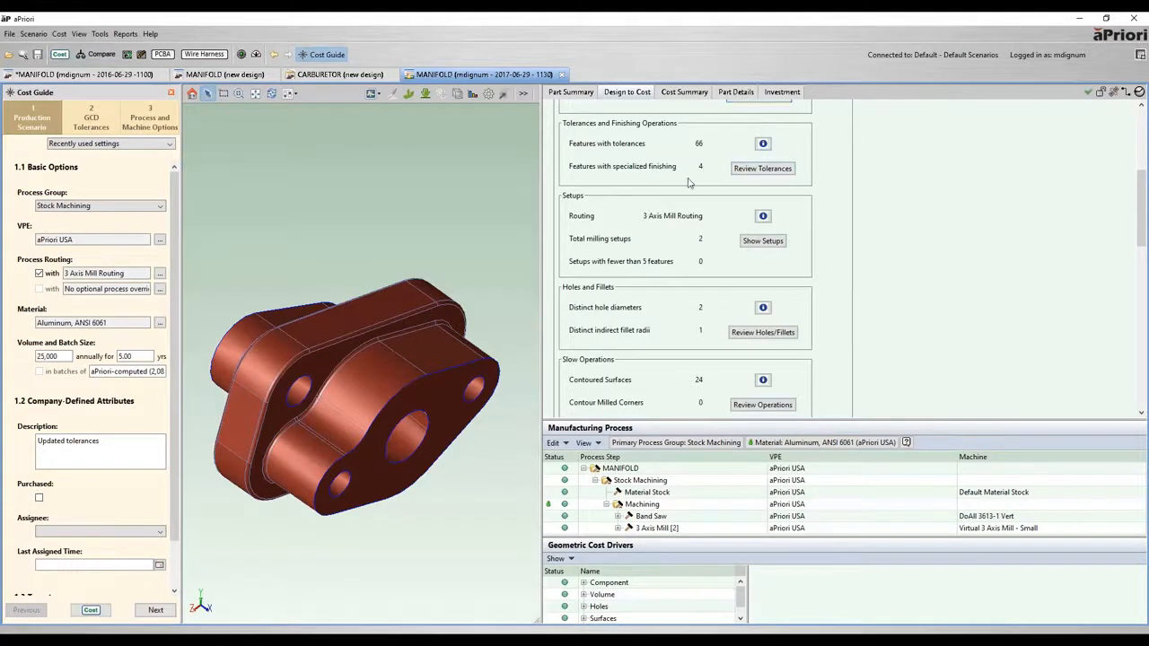
{"action": "left_click", "coordinate": [763, 170]}
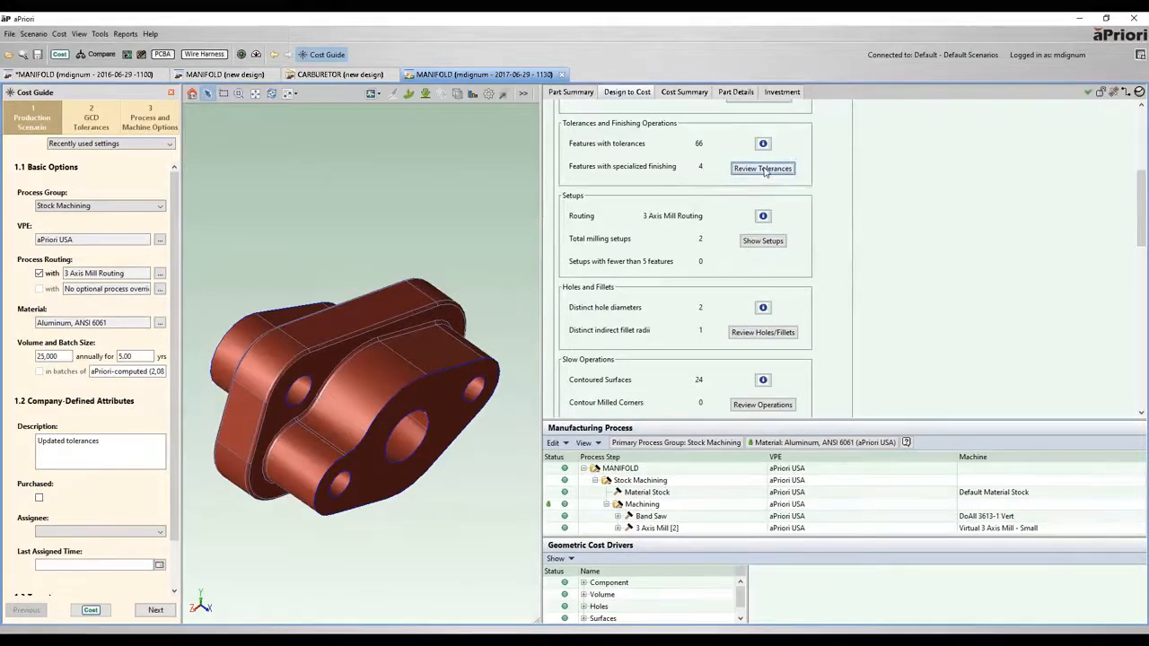
{"action": "left_click", "coordinate": [641, 179]}
{"action": "left_click_drag", "start_coordinate": [454, 387], "coordinate": [310, 364]}
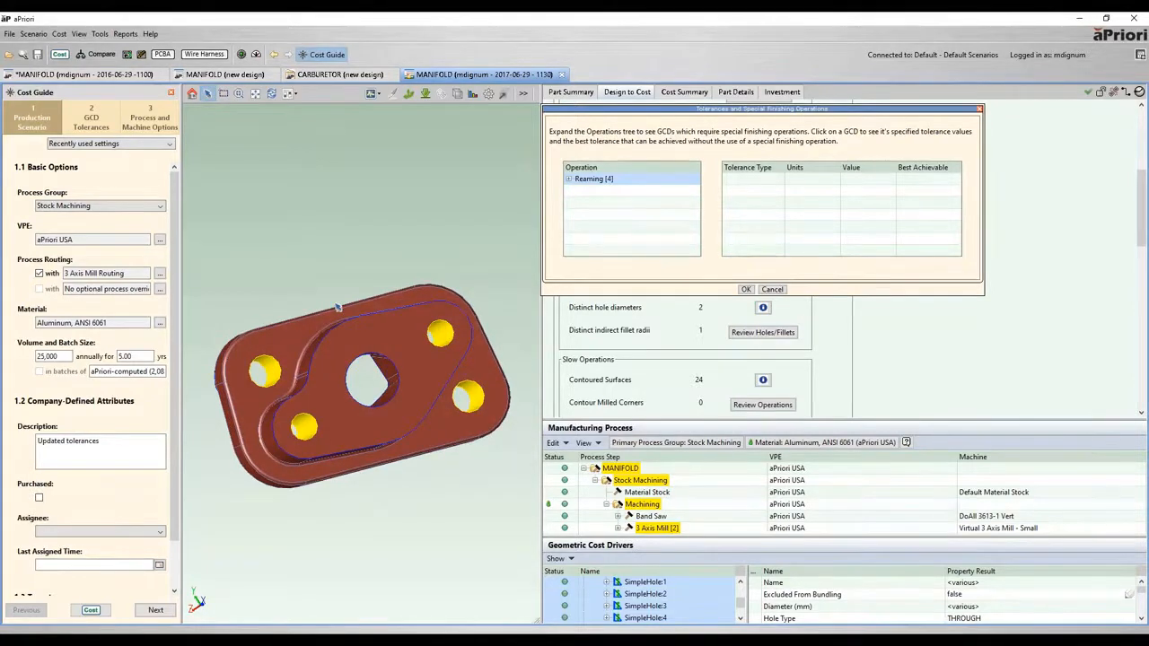
{"action": "left_click", "coordinate": [773, 289]}
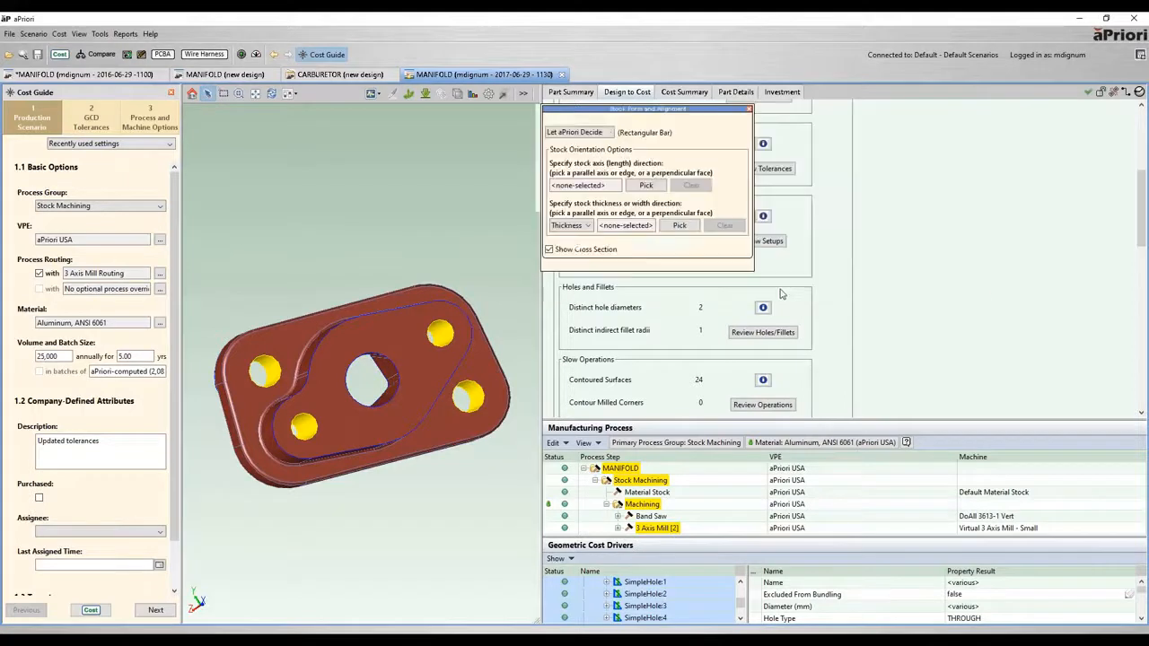
{"action": "left_click", "coordinate": [661, 268]}
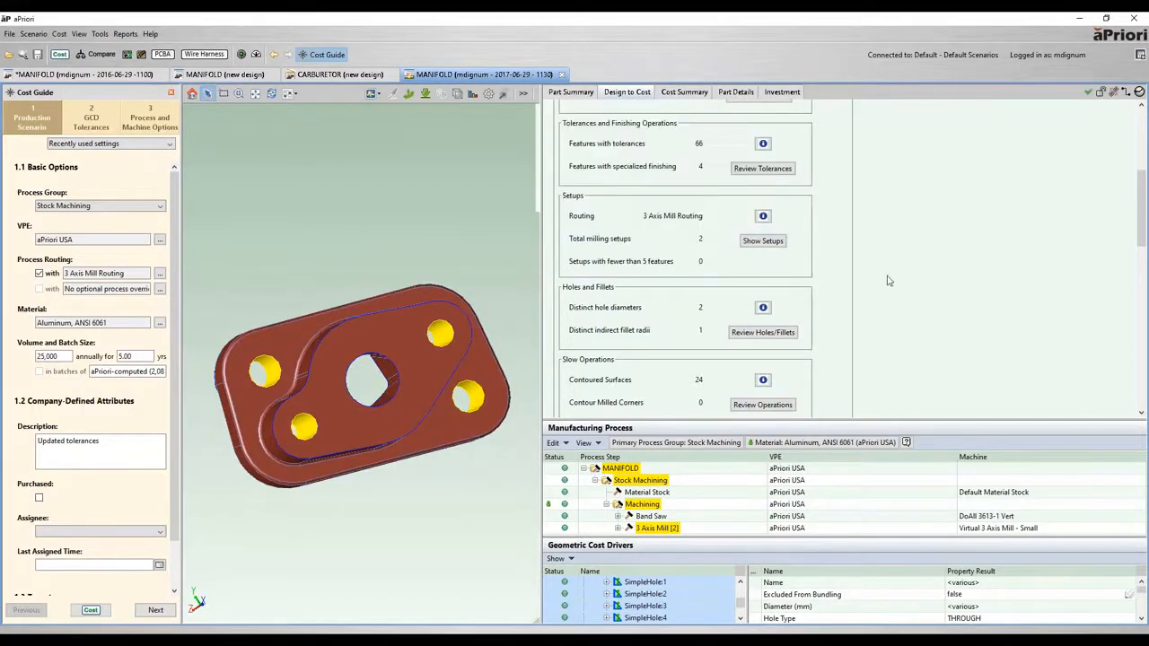
Step: Review the manifold's standard hole sizes, highlighting the 5 mm and 6 mm holes in the 3D model
{"action": "scroll", "coordinate": [887, 281], "scroll_direction": "down", "scroll_amount": 2}
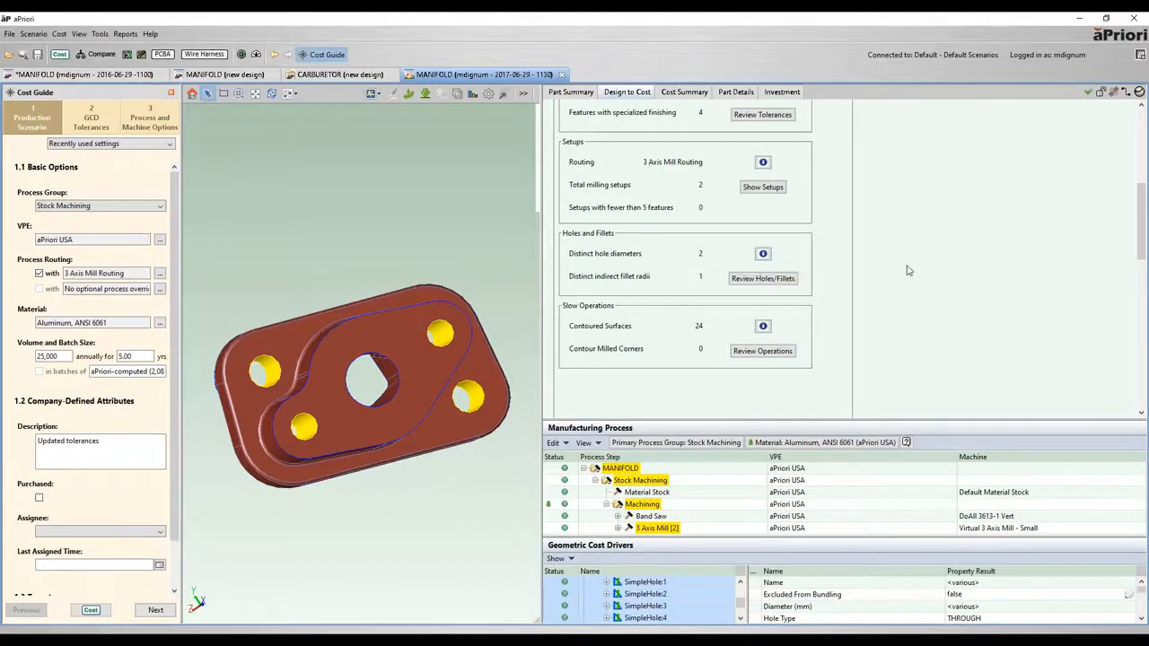
{"action": "left_click", "coordinate": [780, 284]}
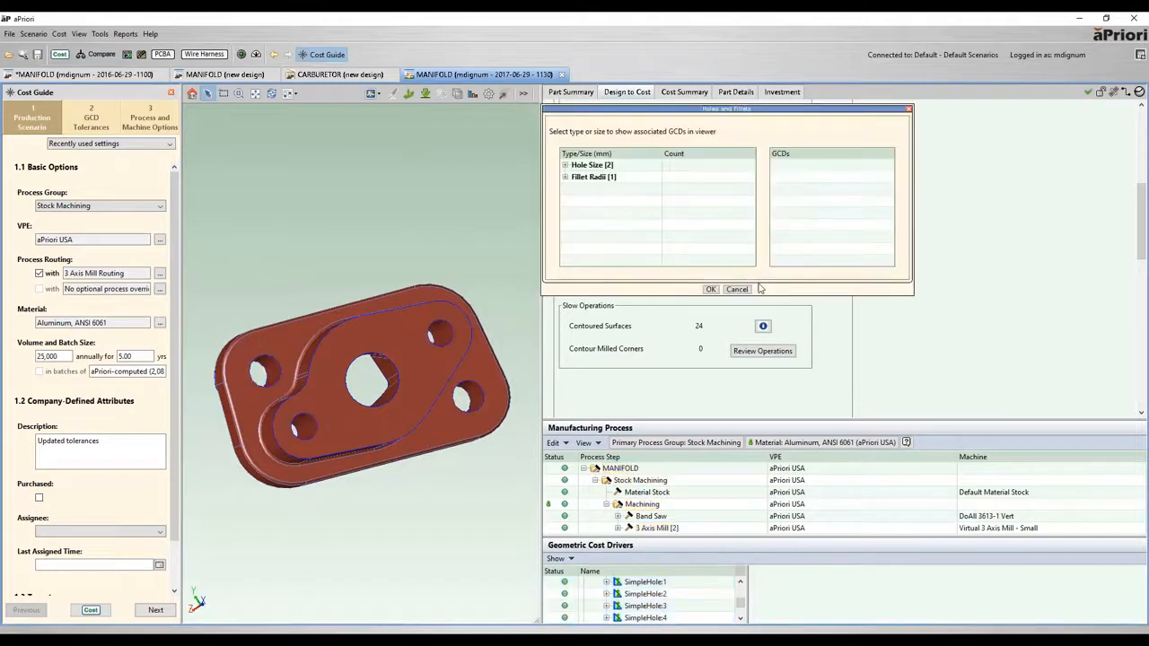
{"action": "left_click", "coordinate": [565, 165]}
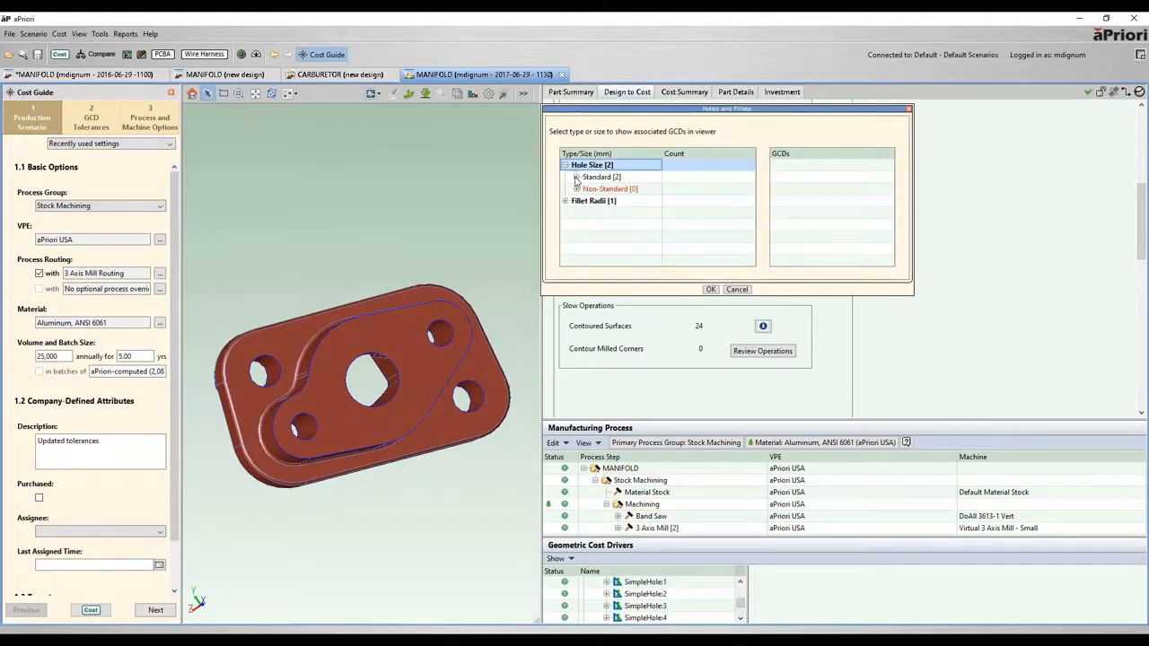
{"action": "left_click", "coordinate": [576, 177]}
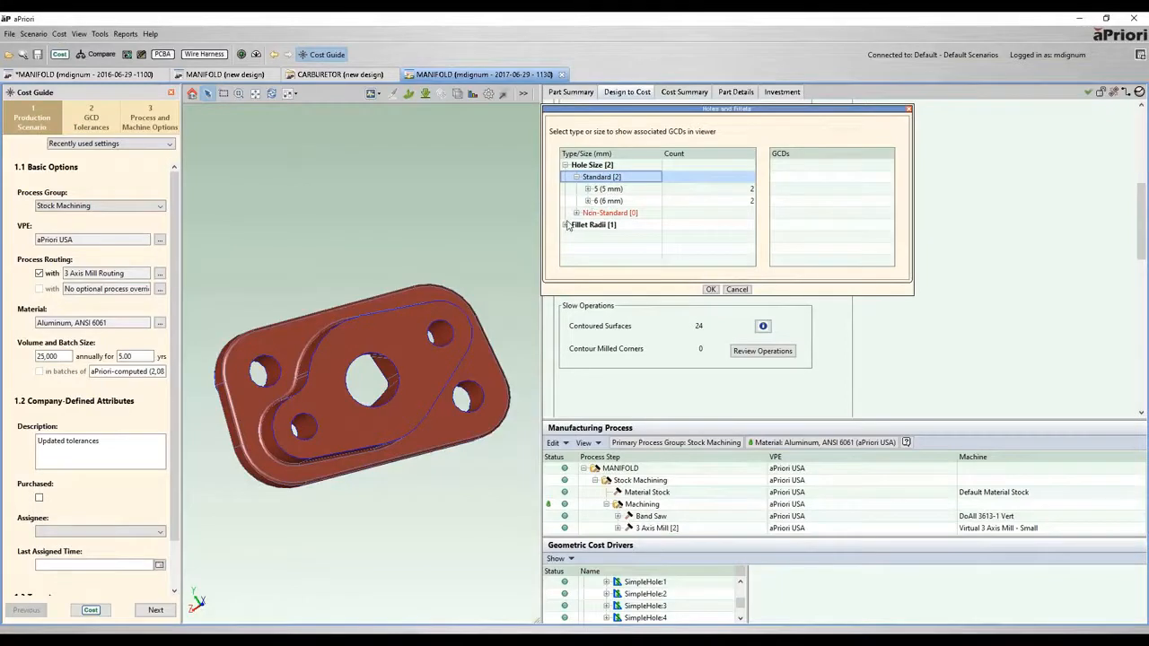
{"action": "left_click", "coordinate": [609, 190]}
{"action": "middle_click_drag", "start_coordinate": [461, 389], "coordinate": [454, 334]}
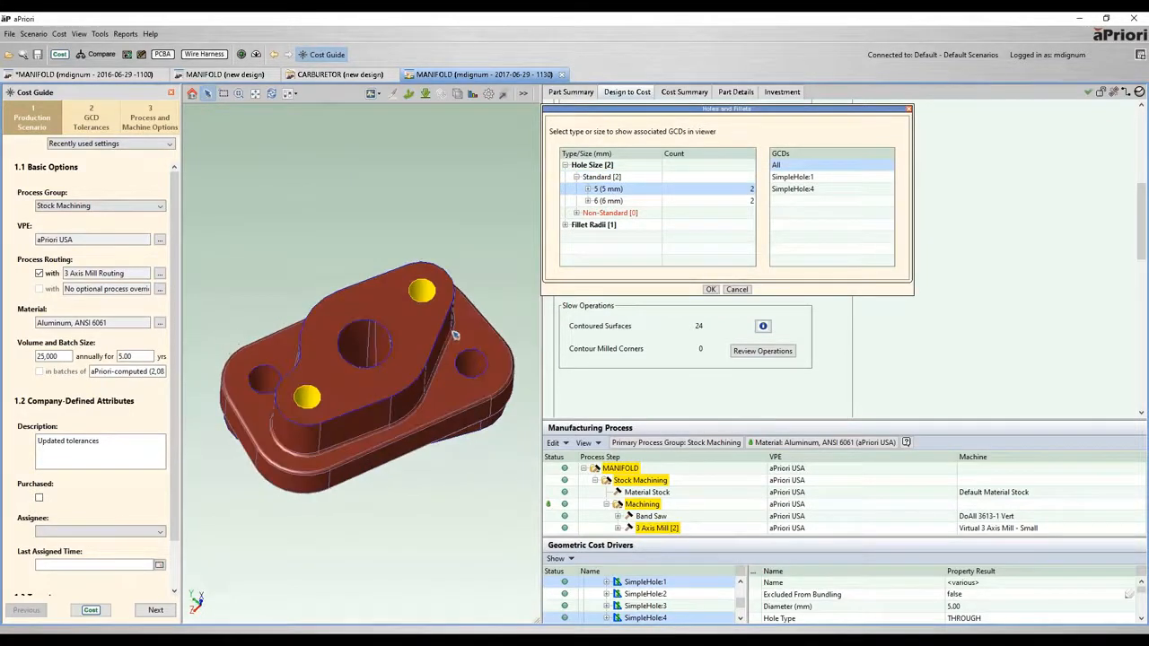
{"action": "left_click", "coordinate": [616, 202]}
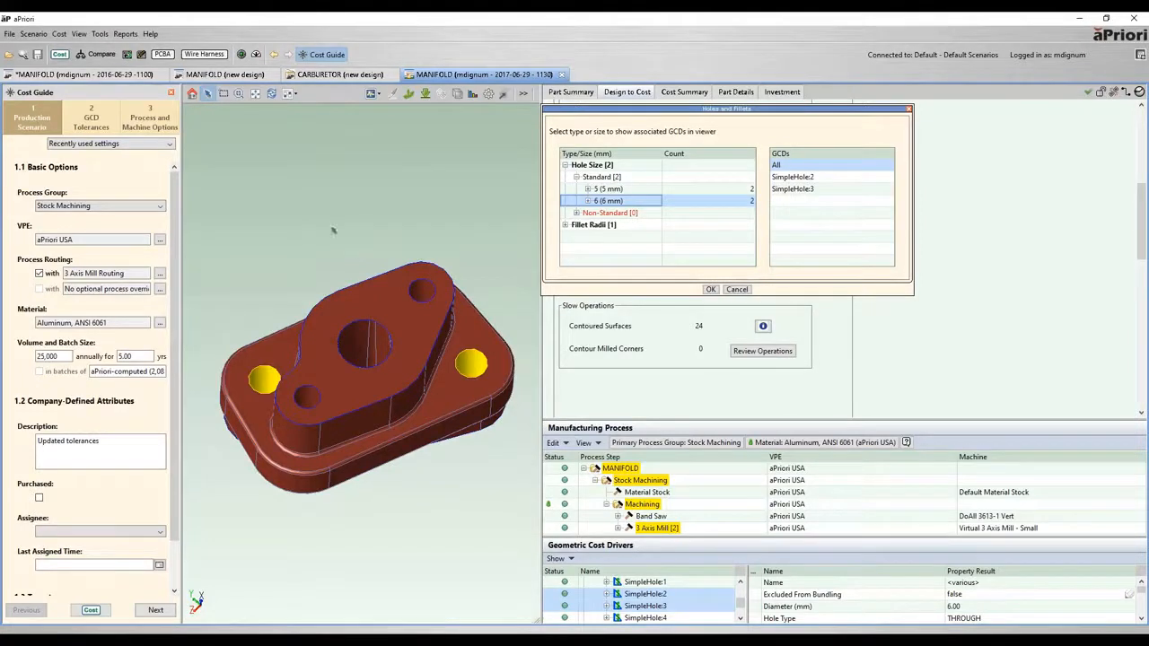
{"action": "left_click", "coordinate": [736, 289]}
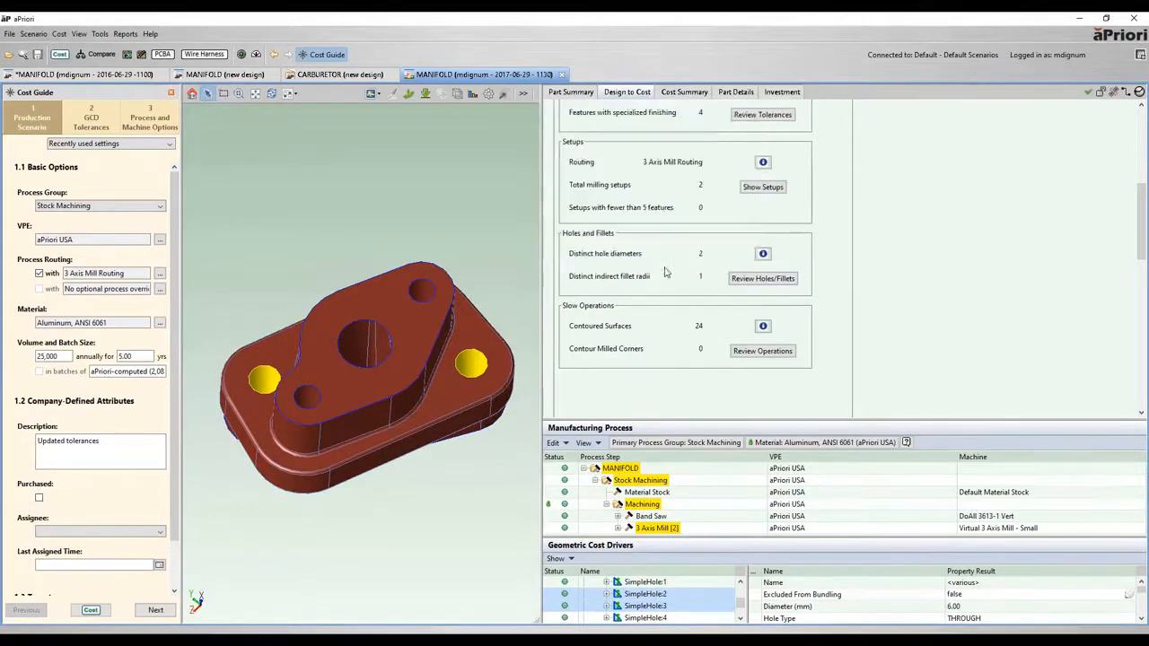
Step: Examine the slow contoured surfaces CurvedSurface:1 and CurvedSurface:2 in 3D, and check the updated manifold's cost summary
{"action": "scroll", "coordinate": [924, 305], "scroll_direction": "down", "scroll_amount": 1}
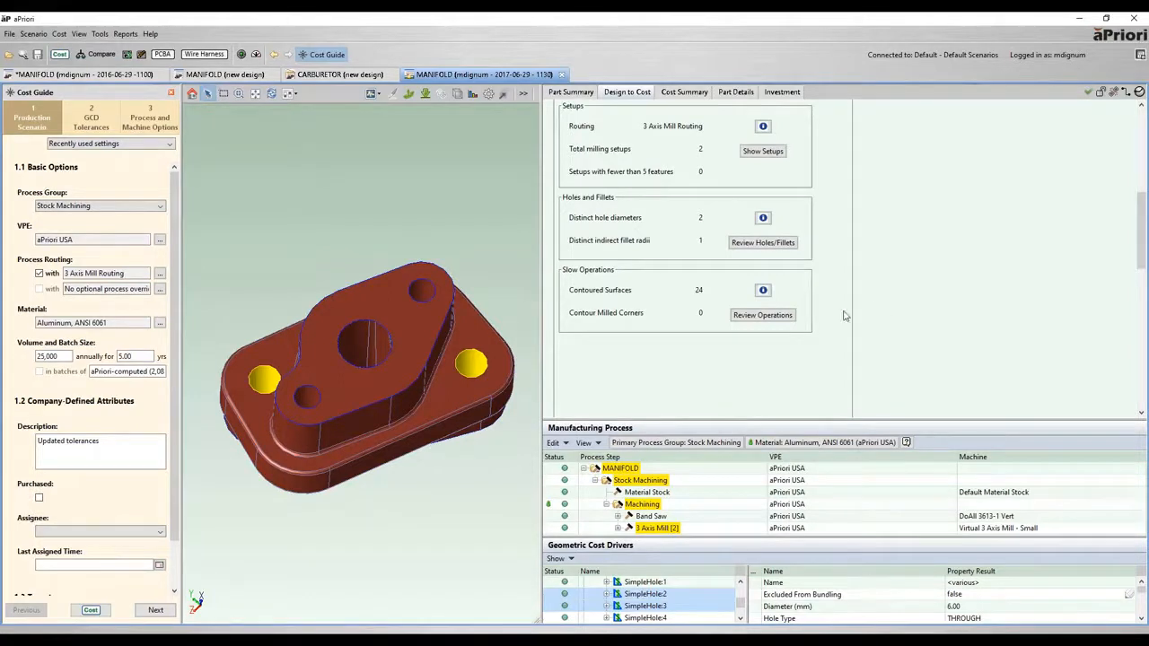
{"action": "left_click", "coordinate": [763, 315]}
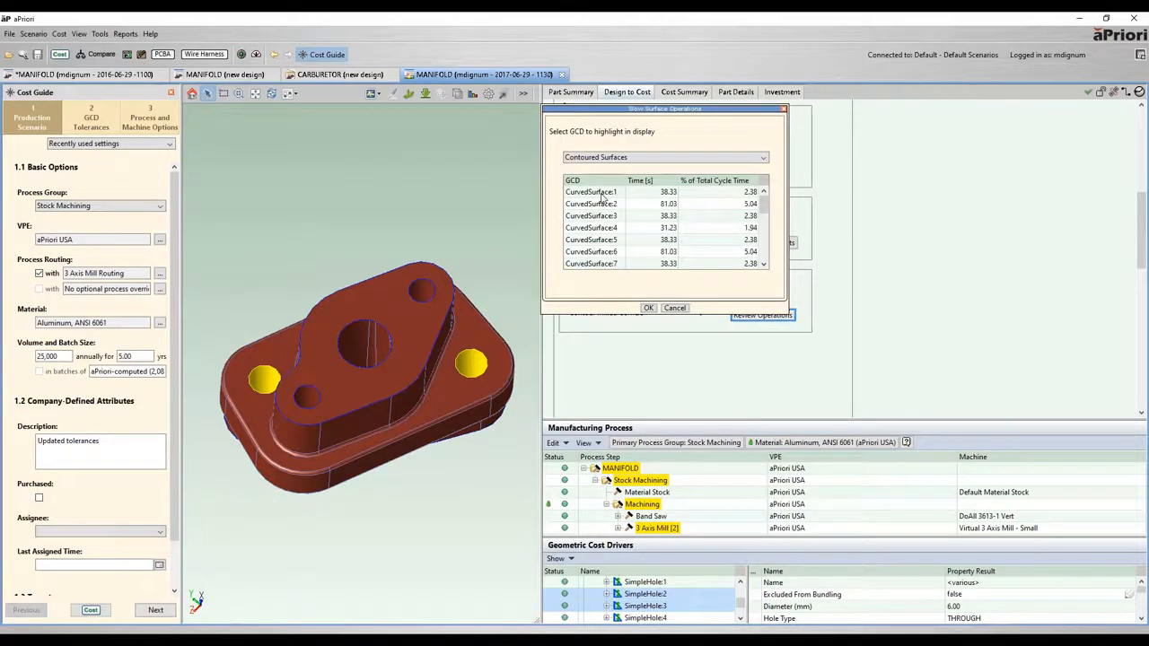
{"action": "left_click", "coordinate": [599, 193]}
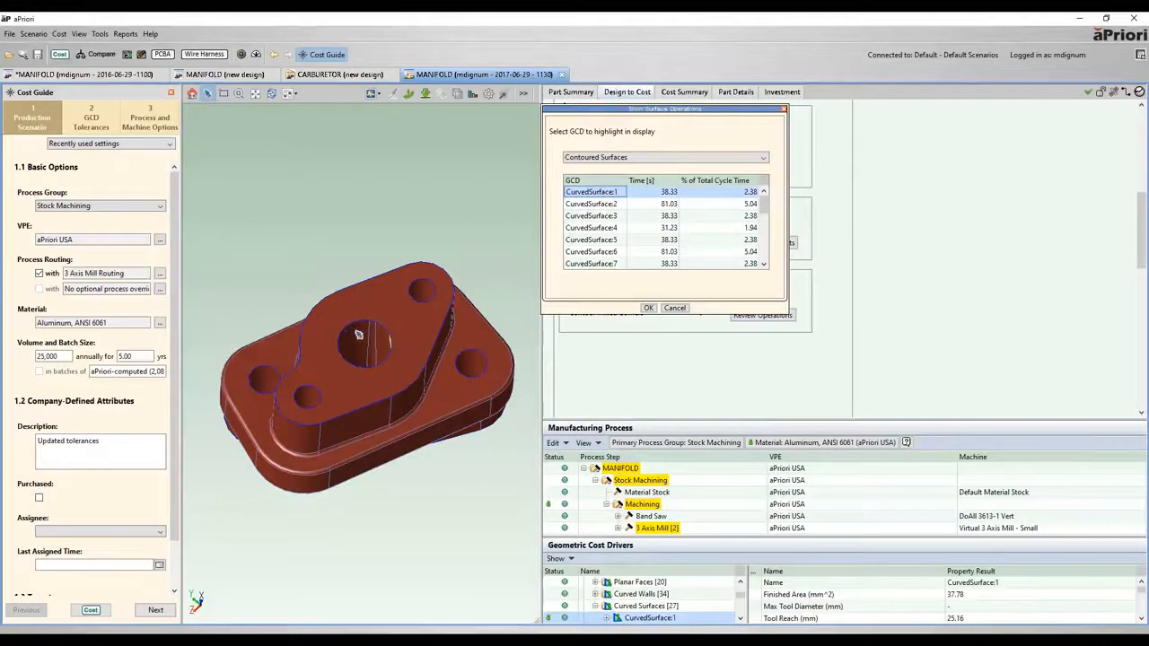
{"action": "middle_click_drag", "start_coordinate": [334, 332], "coordinate": [349, 350]}
{"action": "left_click", "coordinate": [599, 204]}
{"action": "middle_click_drag", "start_coordinate": [429, 346], "coordinate": [380, 419]}
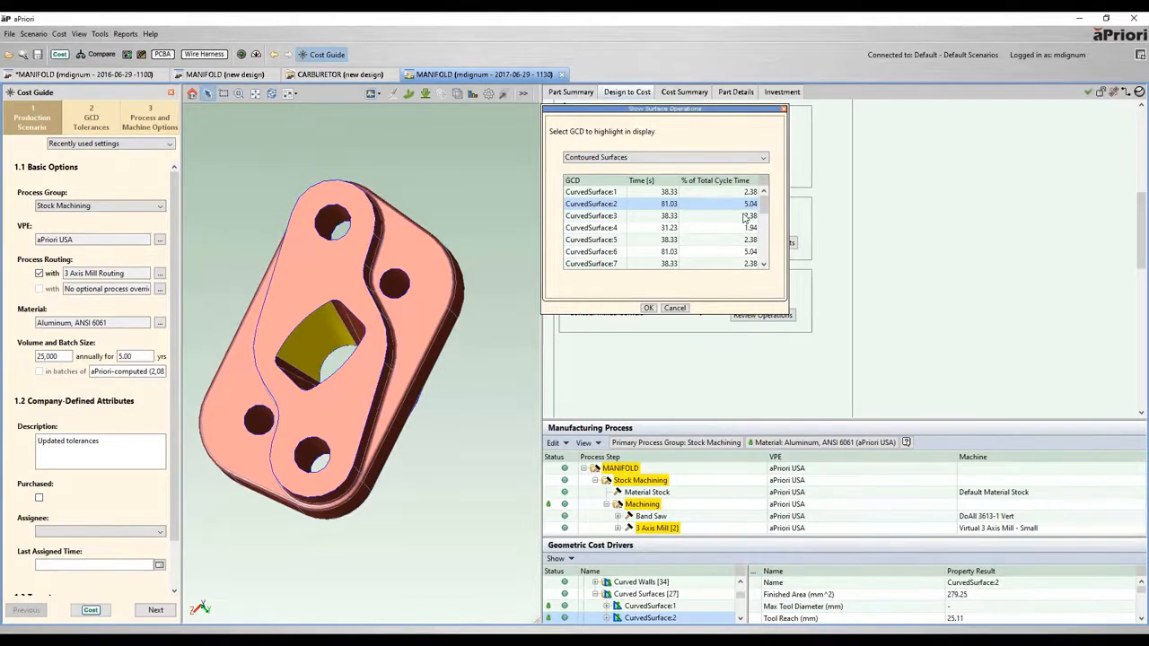
{"action": "left_click", "coordinate": [675, 308]}
{"action": "left_click", "coordinate": [669, 267]}
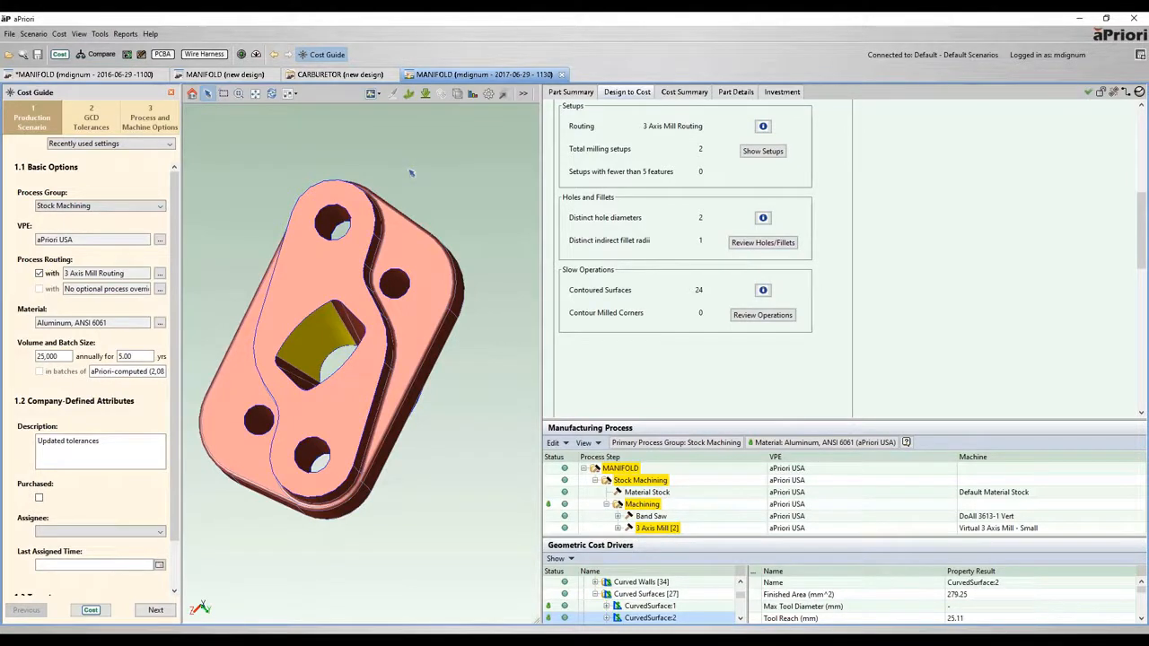
{"action": "left_click", "coordinate": [686, 91]}
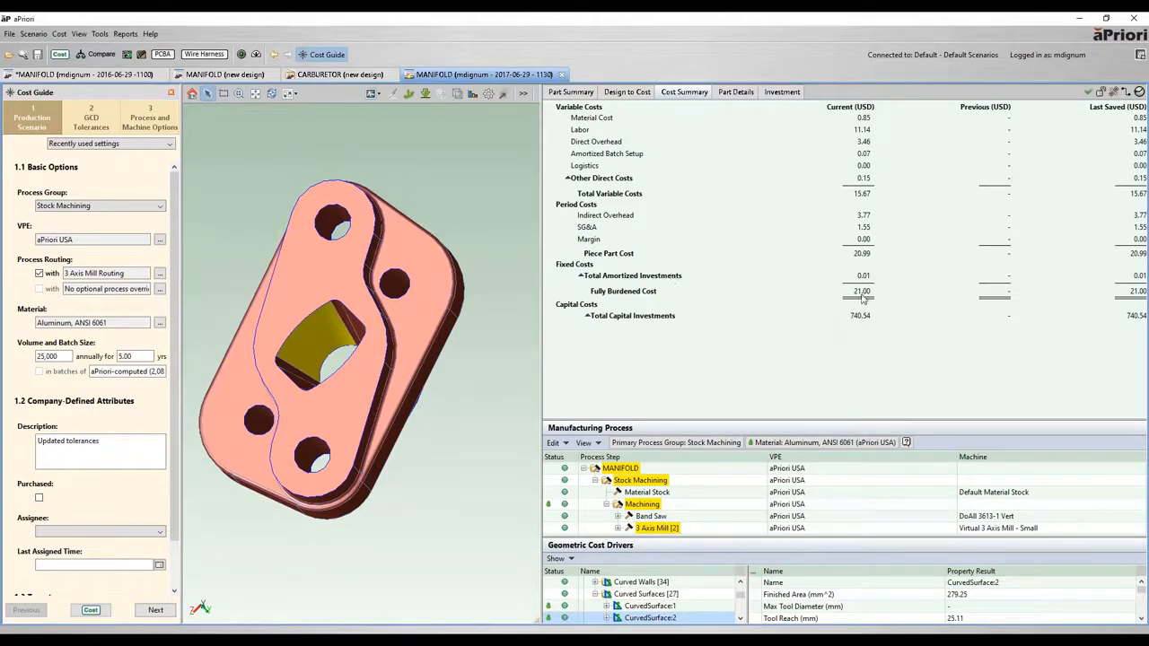
Step: Create a comparison named MANIFOLD-comparison using the manifold's new design scenario as the base
{"action": "left_click", "coordinate": [236, 76]}
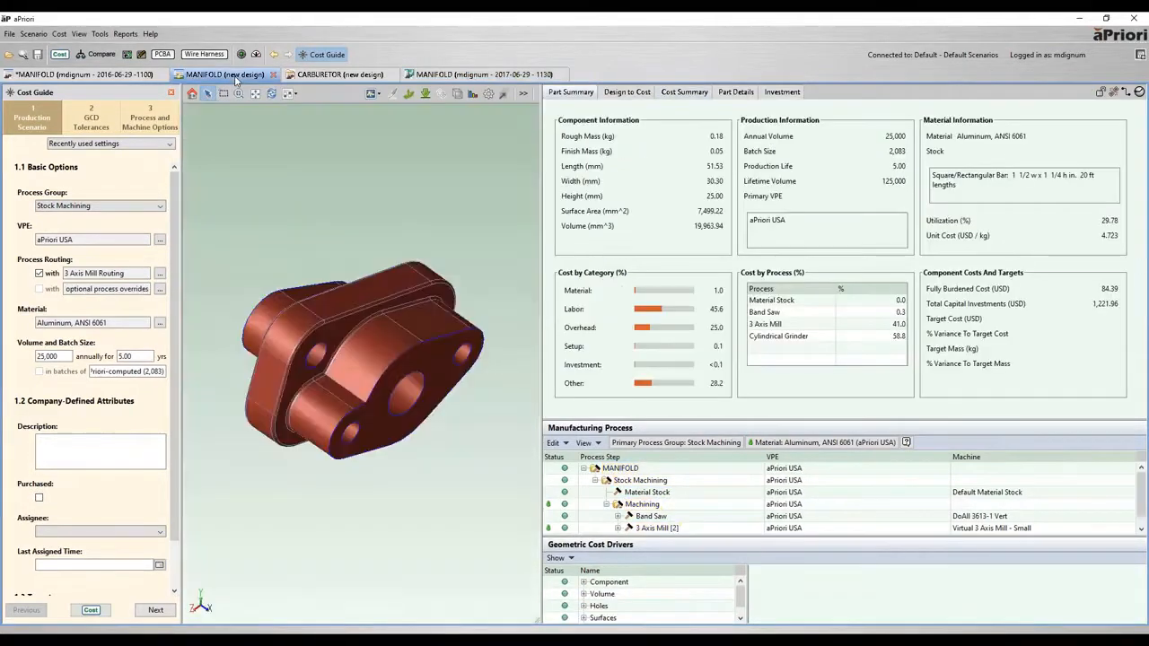
{"action": "left_click", "coordinate": [98, 56]}
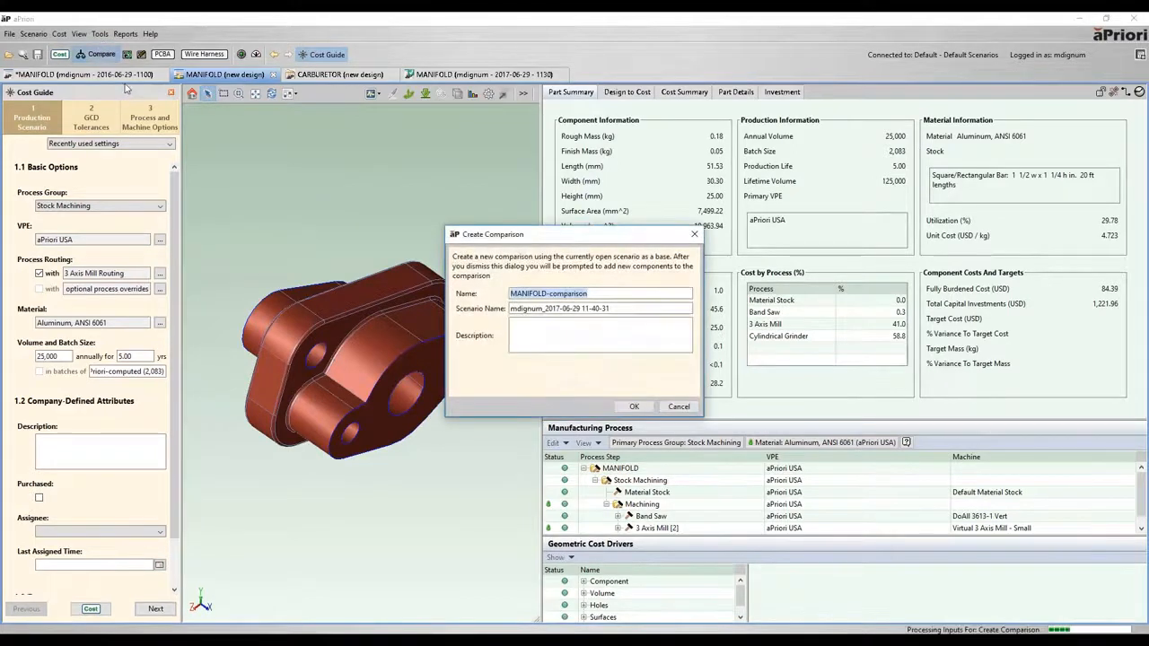
{"action": "left_click", "coordinate": [639, 408]}
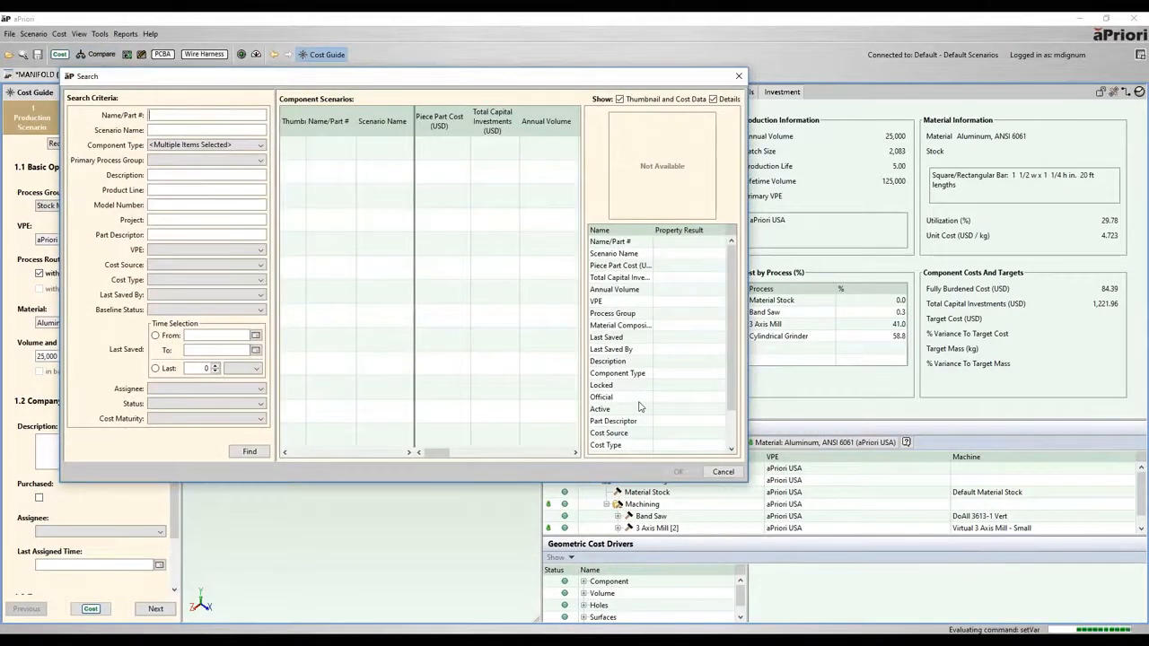
{"action": "type", "text": "manifold"}
{"action": "key", "text": "Return"}
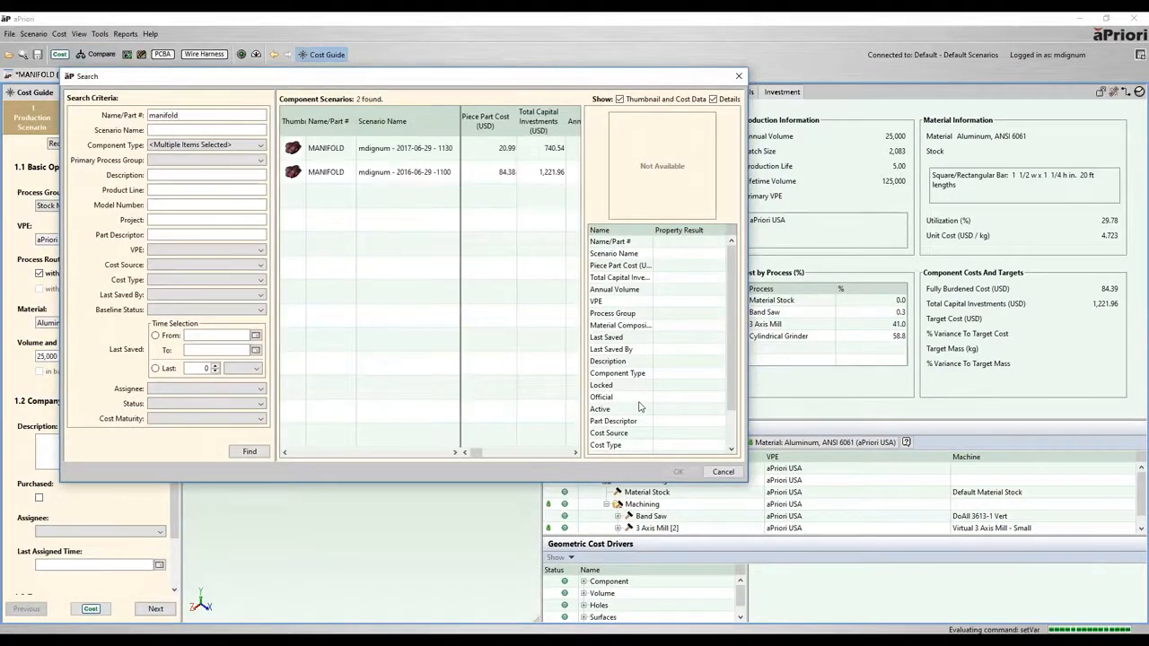
{"action": "left_click", "coordinate": [409, 151]}
{"action": "left_click", "coordinate": [431, 171], "text": "shift"}
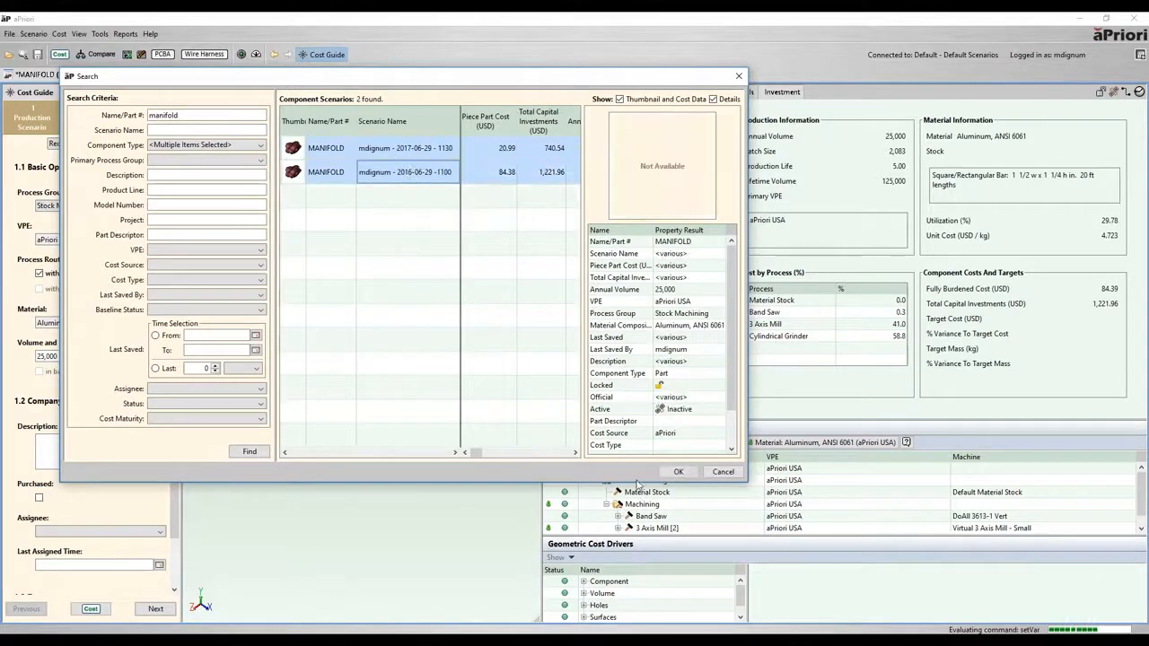
{"action": "left_click", "coordinate": [680, 471]}
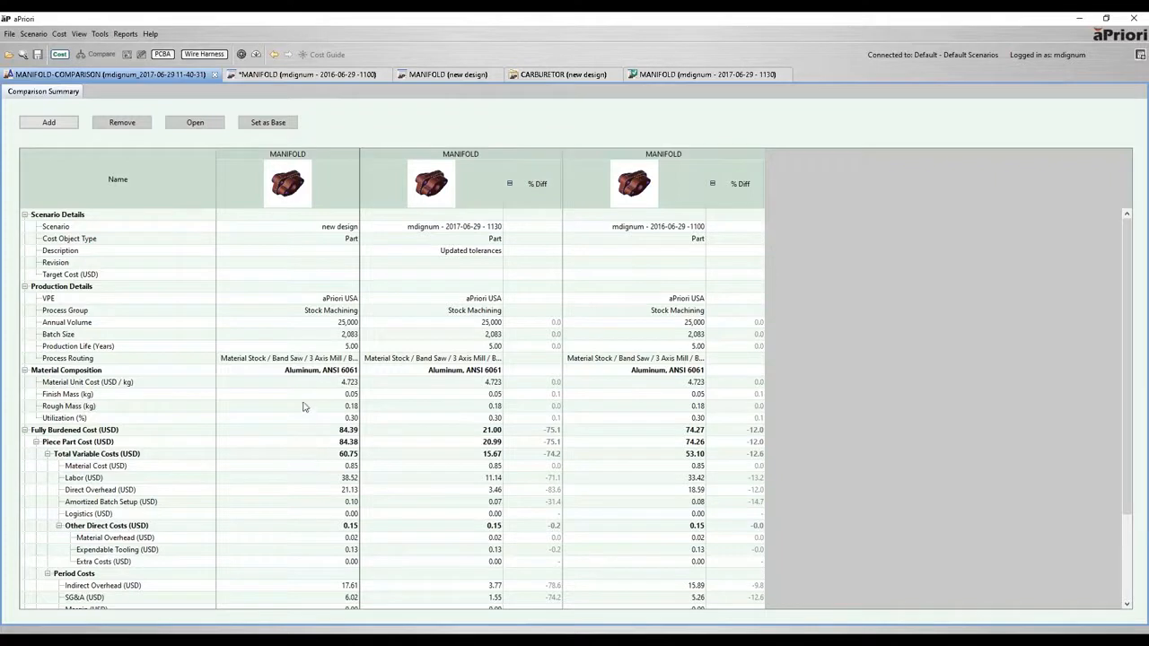
Step: Compare the fully burdened costs of the new design and the updated-tolerances manifold scenarios
{"action": "left_click", "coordinate": [309, 437]}
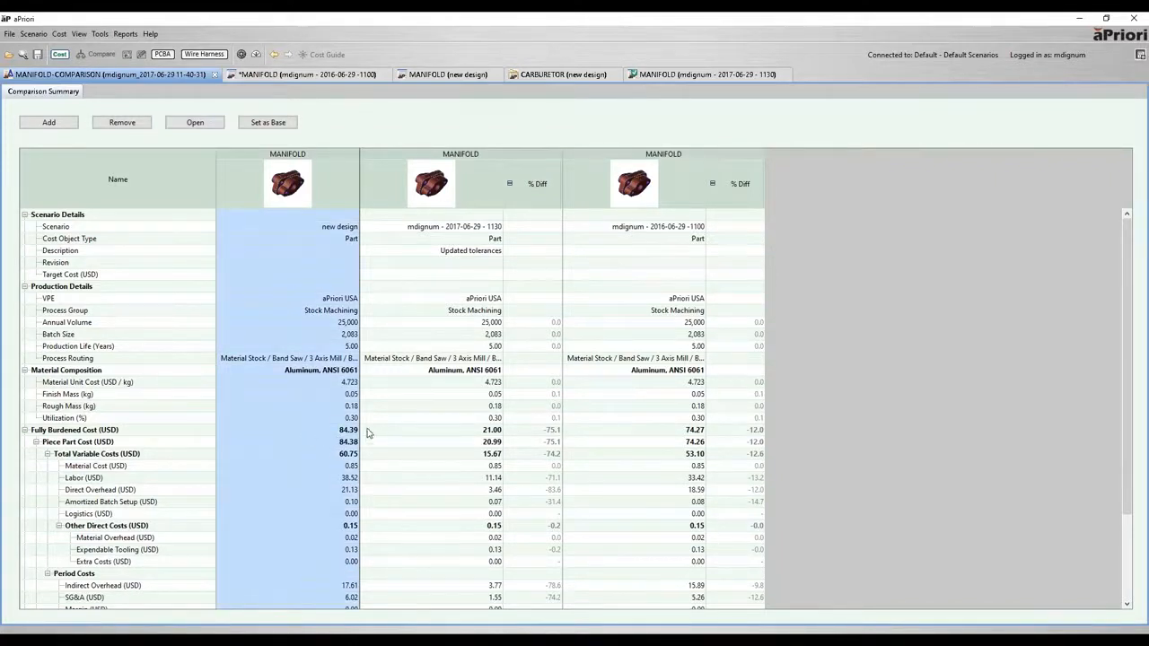
{"action": "left_click", "coordinate": [480, 440]}
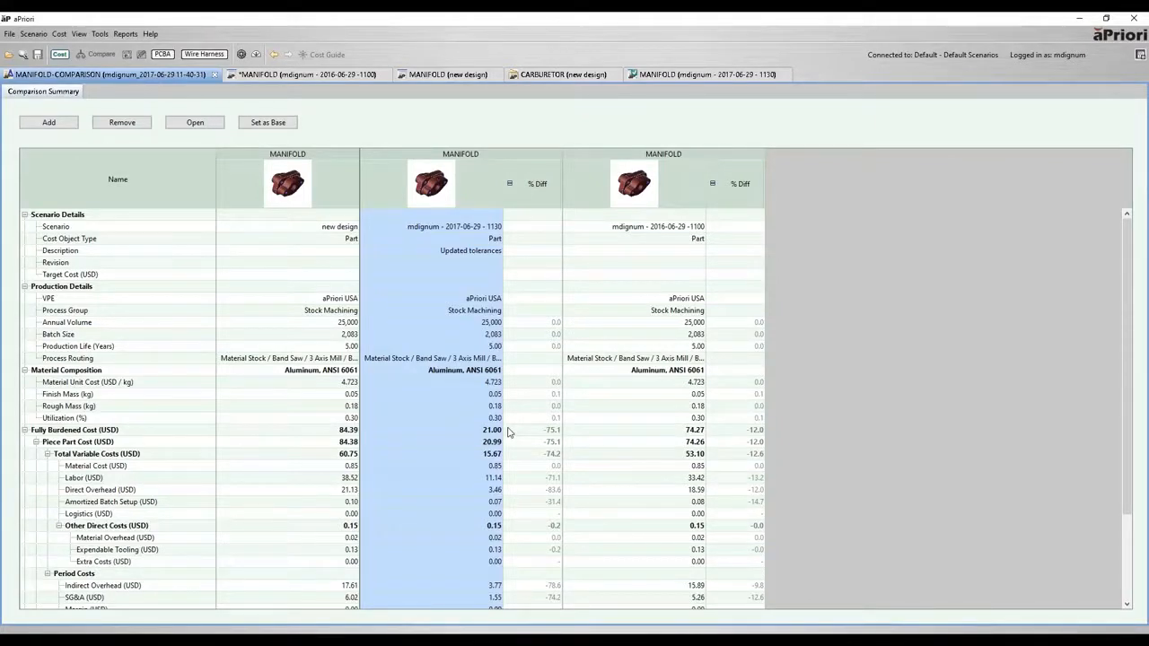
Step: Export the comparison as a Cost Comparison Report spreadsheet to the Desktop, overwriting the existing MANIFOLD-COMPARISON-Cost Comparison Report.xlsx
{"action": "left_click", "coordinate": [681, 388]}
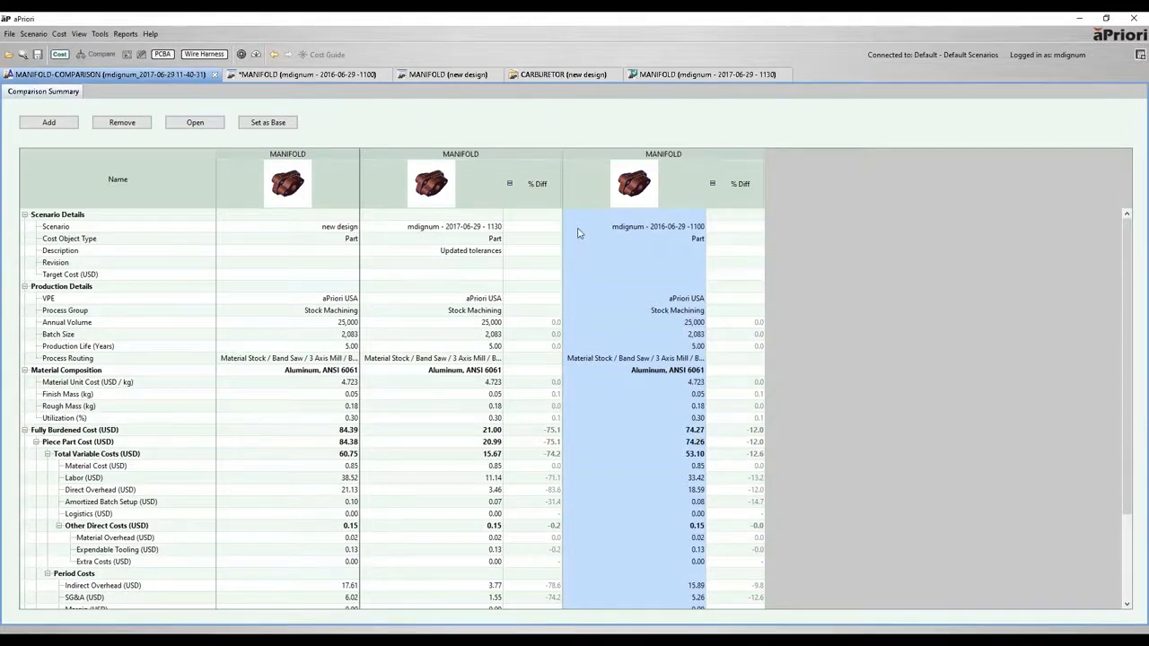
{"action": "left_click", "coordinate": [124, 33]}
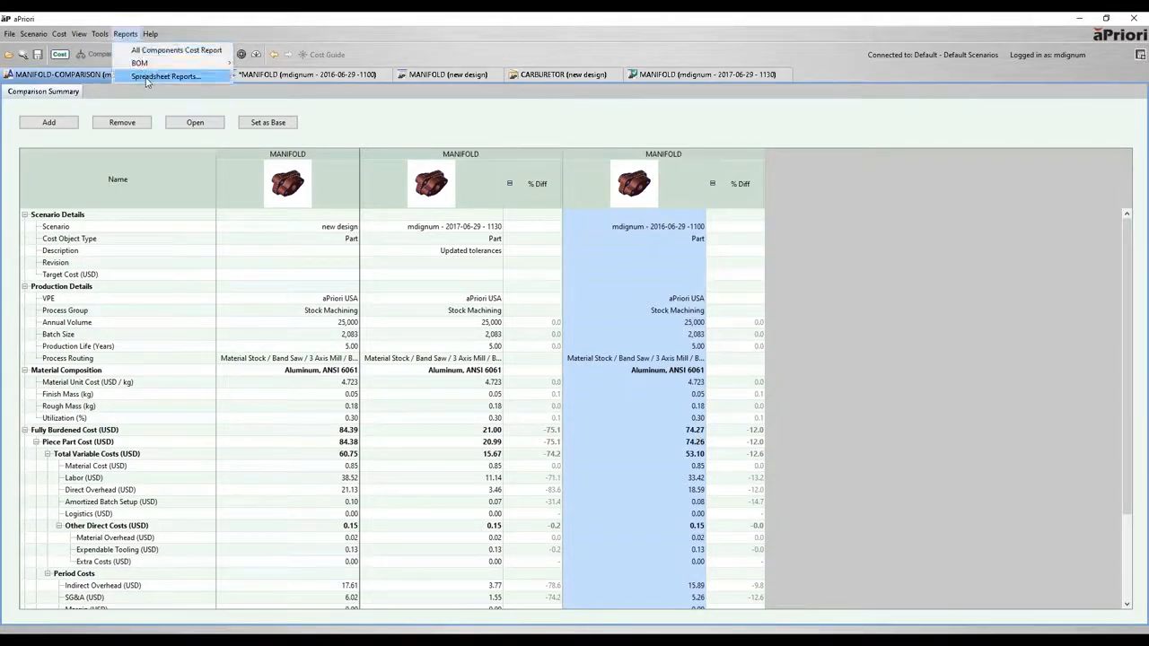
{"action": "left_click", "coordinate": [146, 77]}
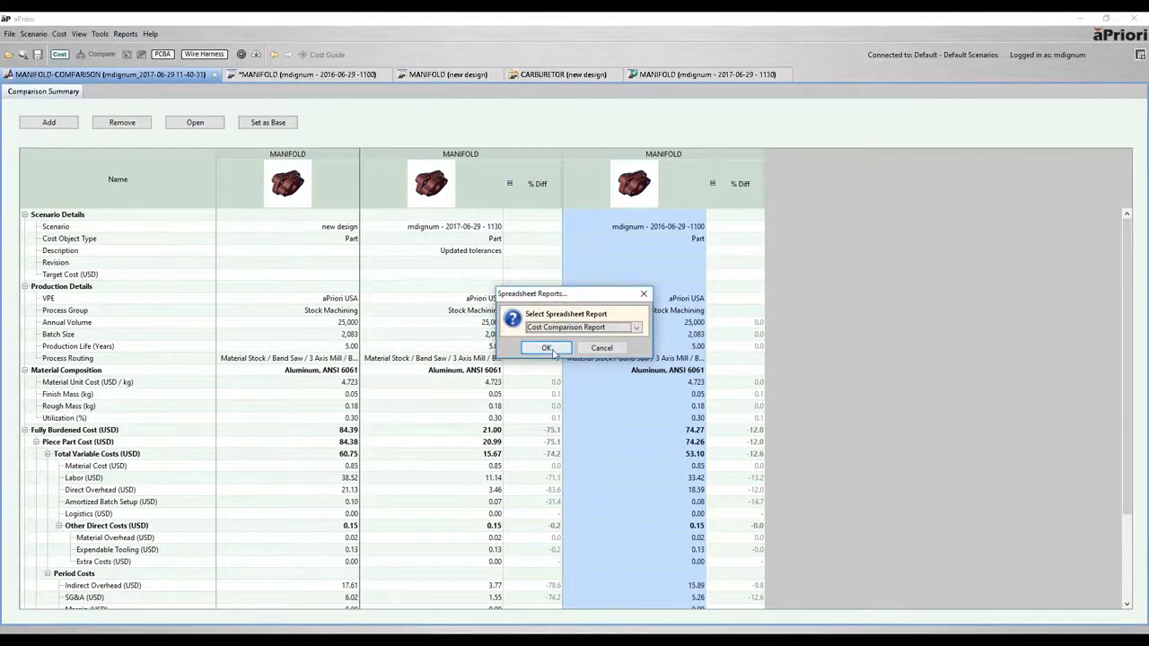
{"action": "left_click", "coordinate": [546, 349]}
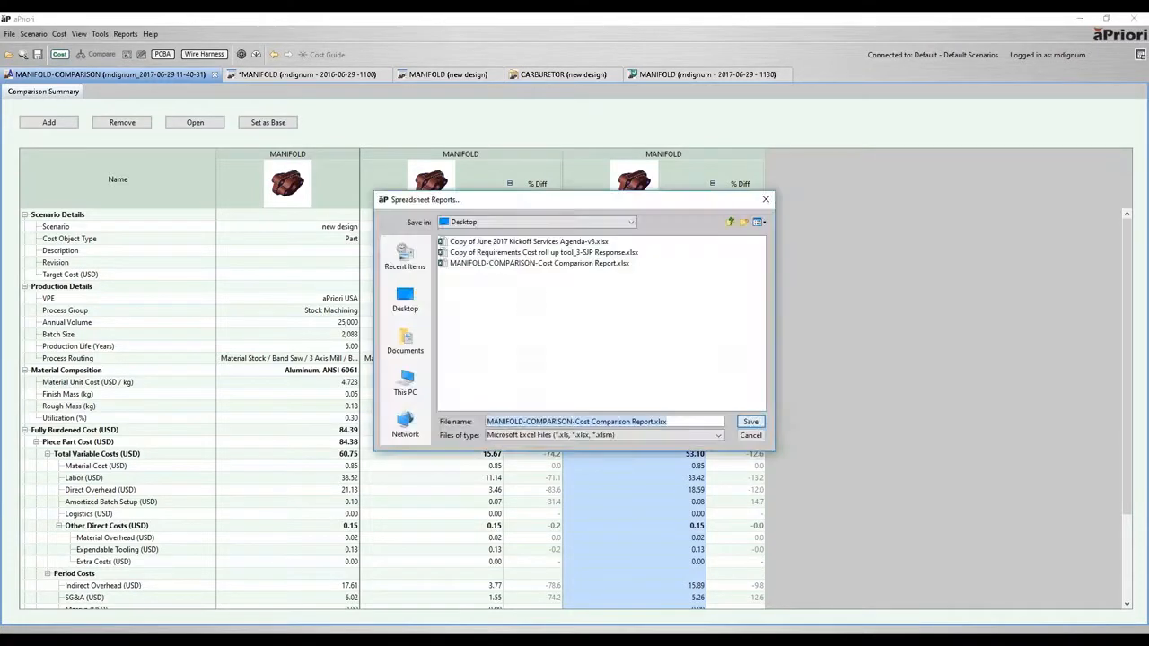
{"action": "key", "text": "Return"}
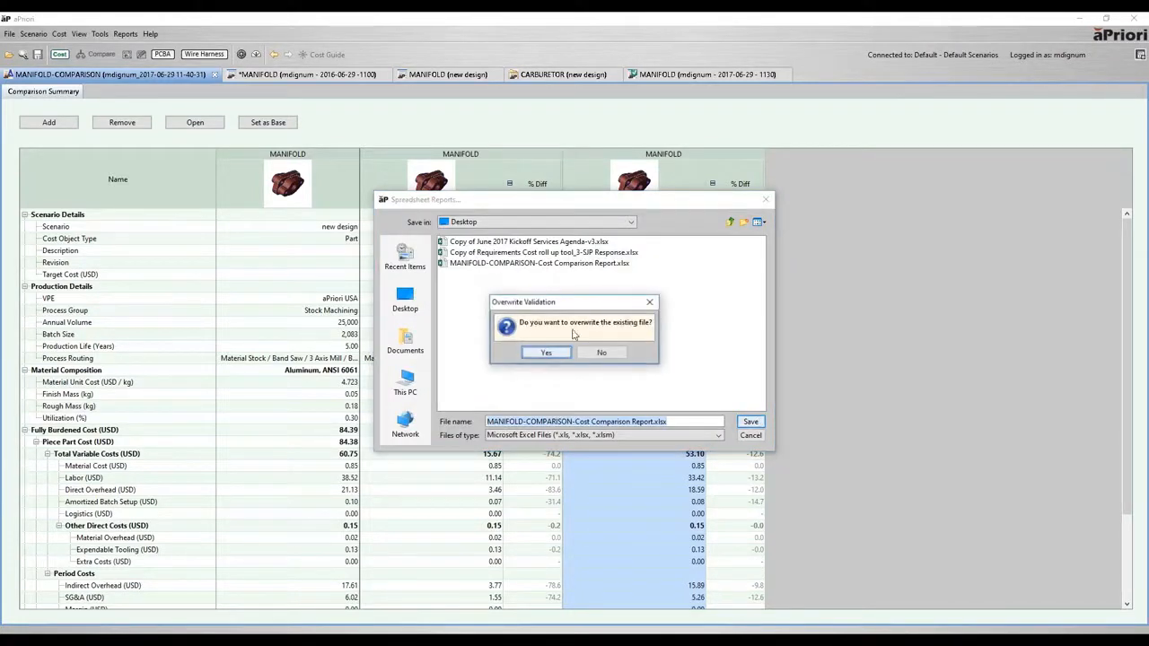
{"action": "left_click", "coordinate": [547, 352]}
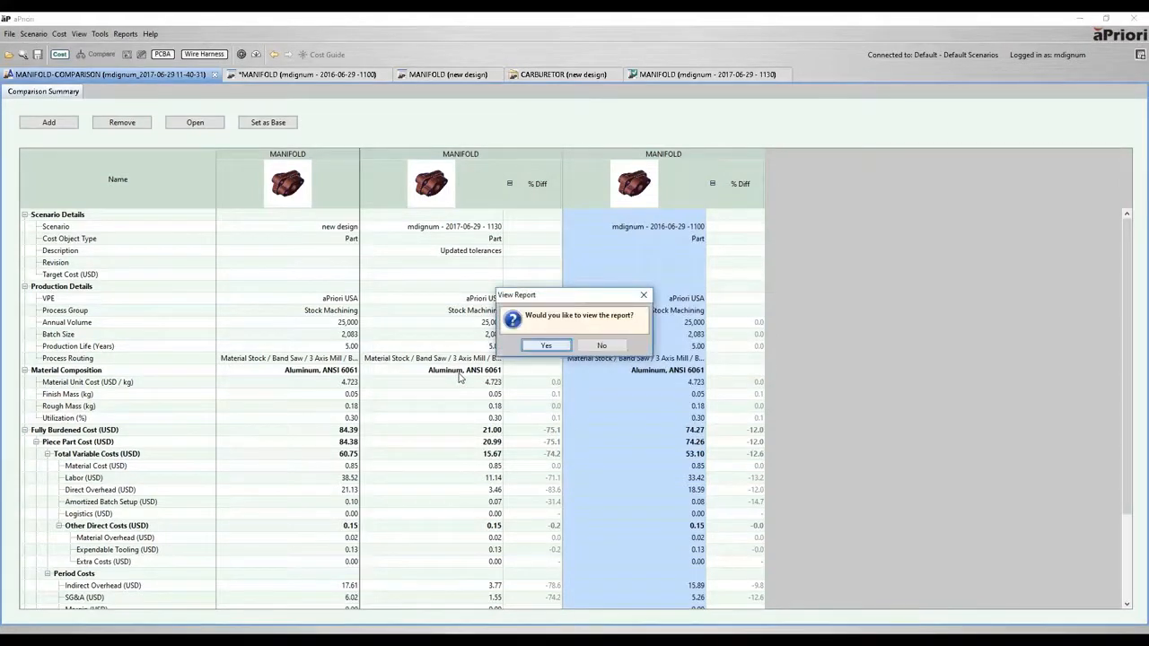
Step: View the exported report in Excel and examine the three manifold scenarios' routings, cost details, fully burdened costs and capital investments
{"action": "left_click", "coordinate": [546, 349]}
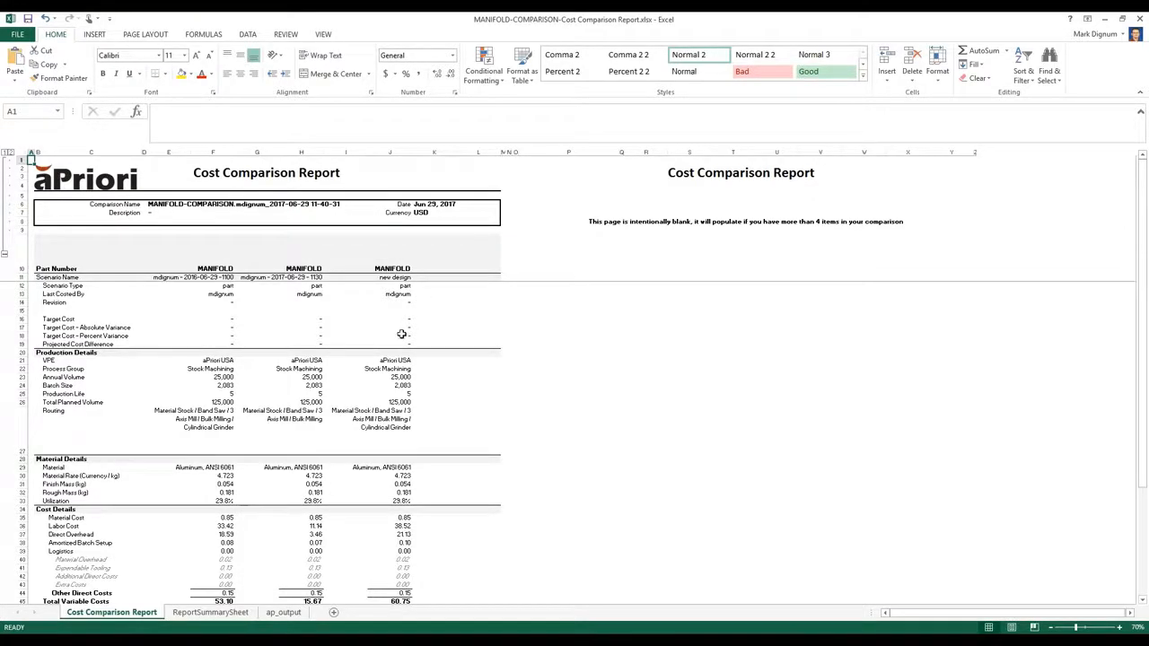
{"action": "scroll", "coordinate": [395, 333], "scroll_direction": "down", "scroll_amount": 1}
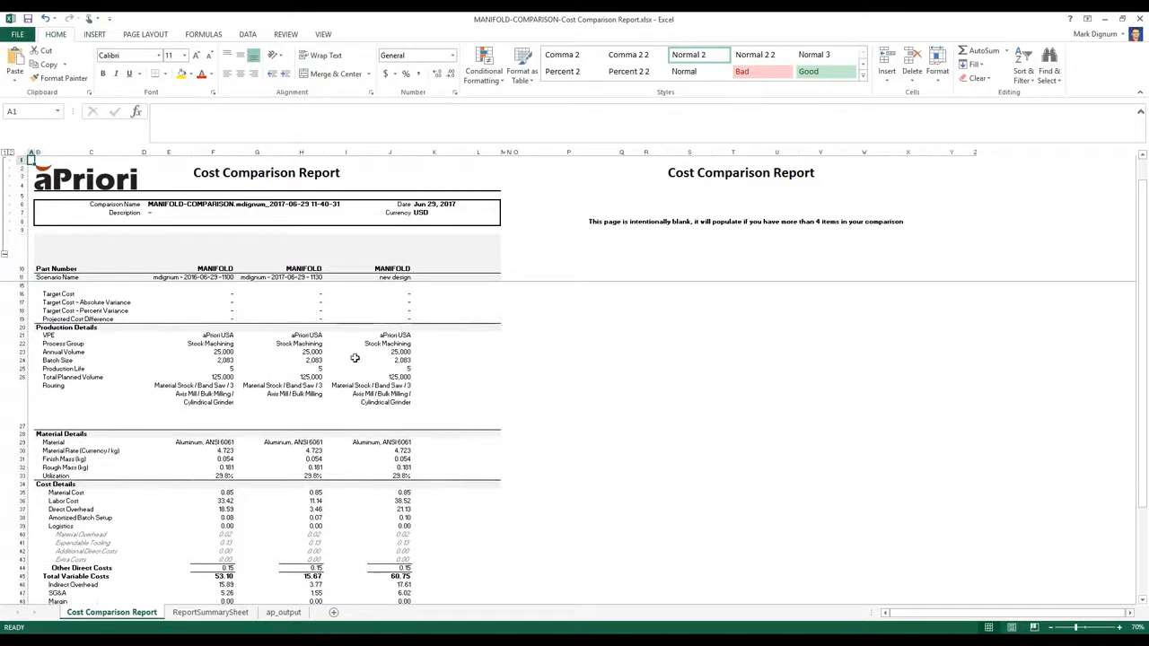
{"action": "scroll", "coordinate": [341, 366], "scroll_direction": "up", "scroll_amount": 1}
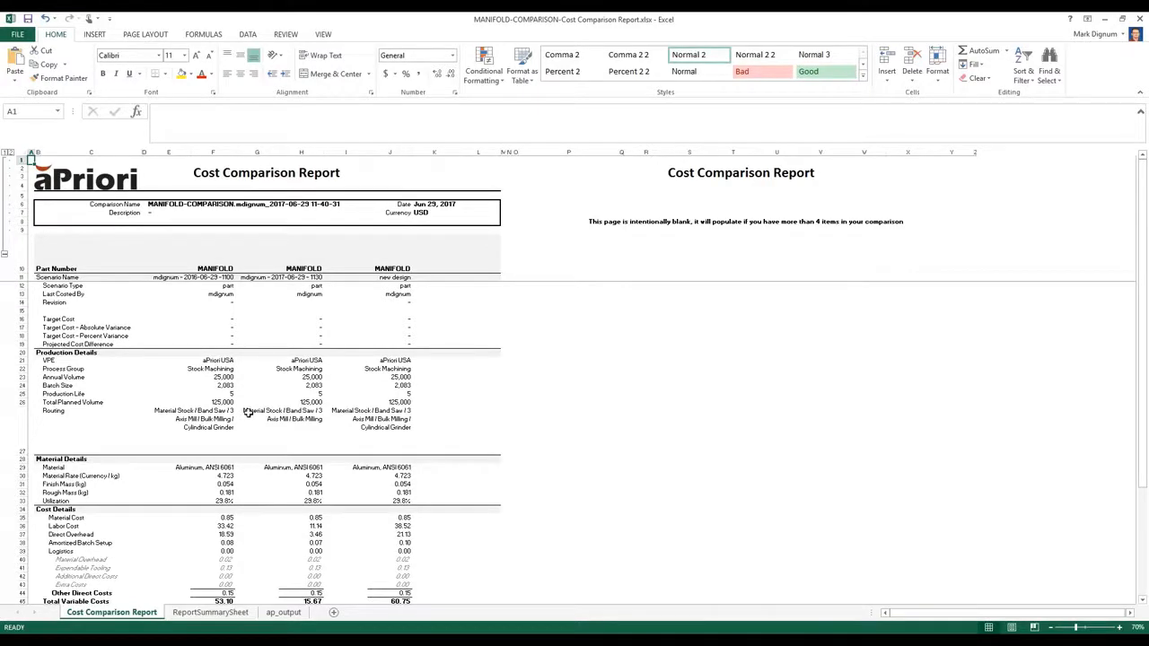
{"action": "scroll", "coordinate": [244, 414], "scroll_direction": "down", "scroll_amount": 5}
{"action": "scroll", "coordinate": [232, 437], "scroll_direction": "down", "scroll_amount": 2}
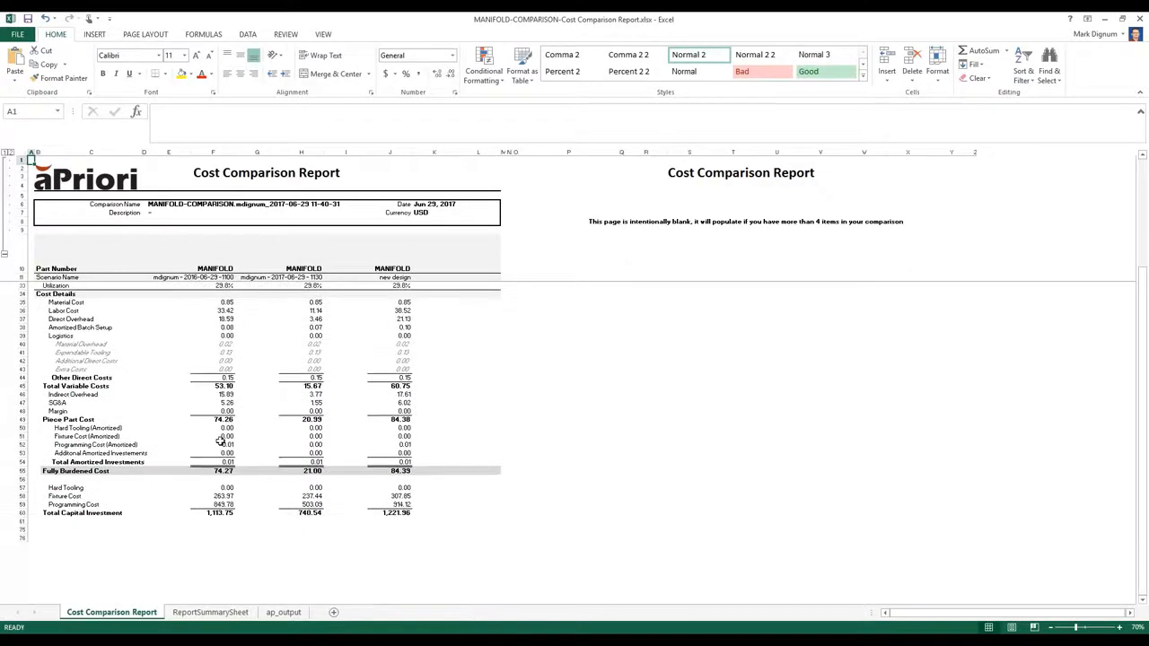